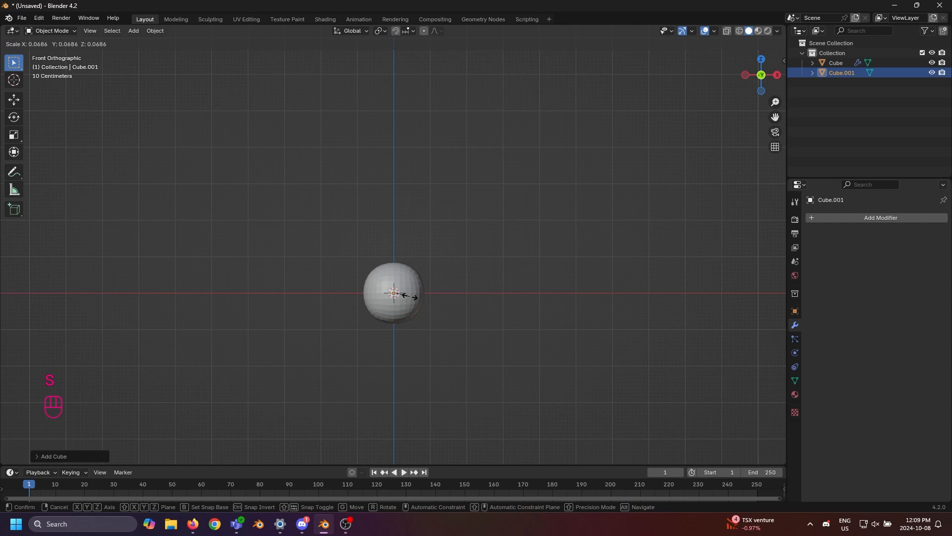
- Scale the new cube down to about 0.07 and stretch it along Z into a long thin rod
click(409, 296)
key(s)
key(z)
click(577, 291)
key(s)
key(z)
click(607, 292)
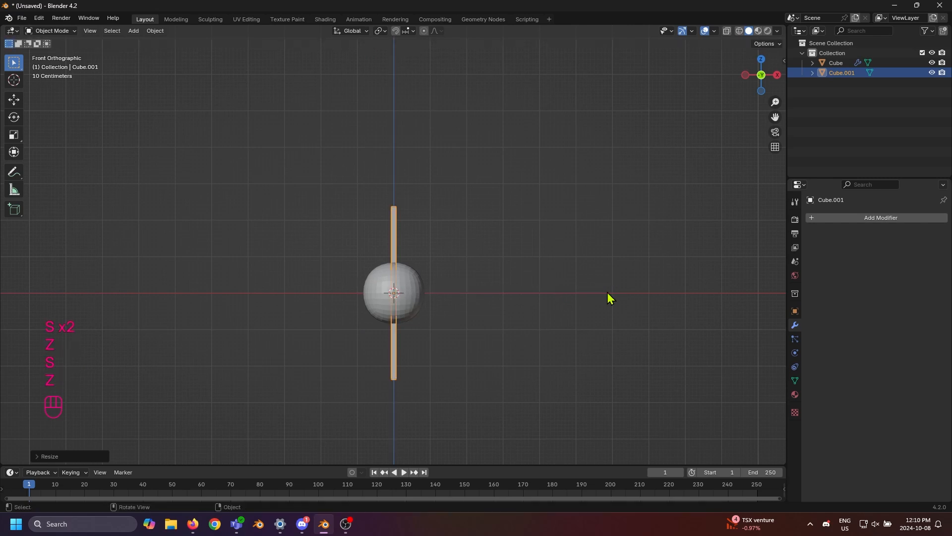
- Move the rod up along Z until its lower end sits inside the ball
key(g)
key(z)
scroll(546, 303, down, 2)
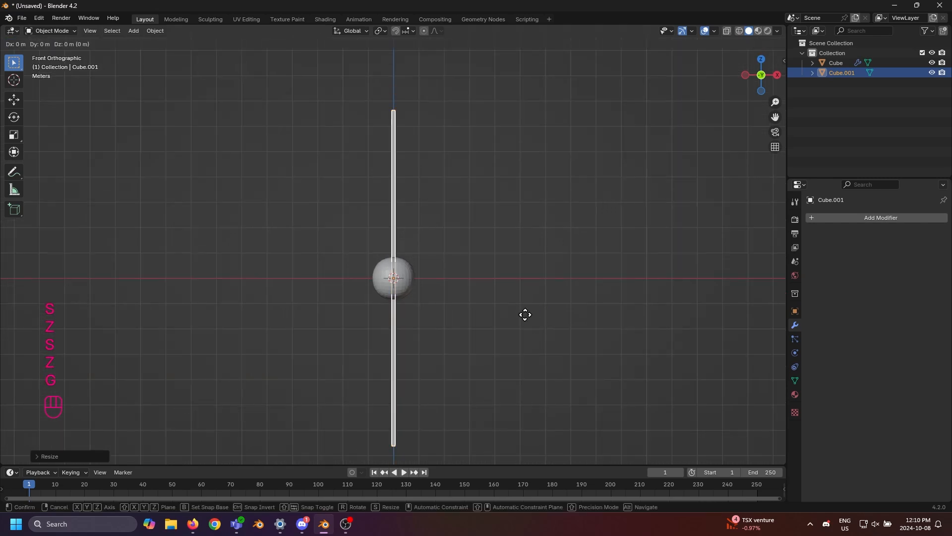
click(517, 163)
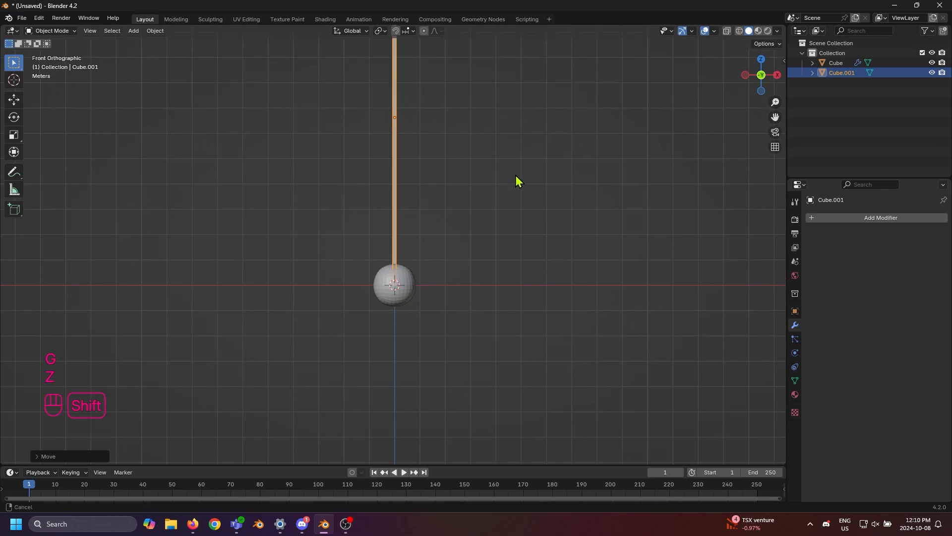
shift+middle_drag(517, 181, 503, 259)
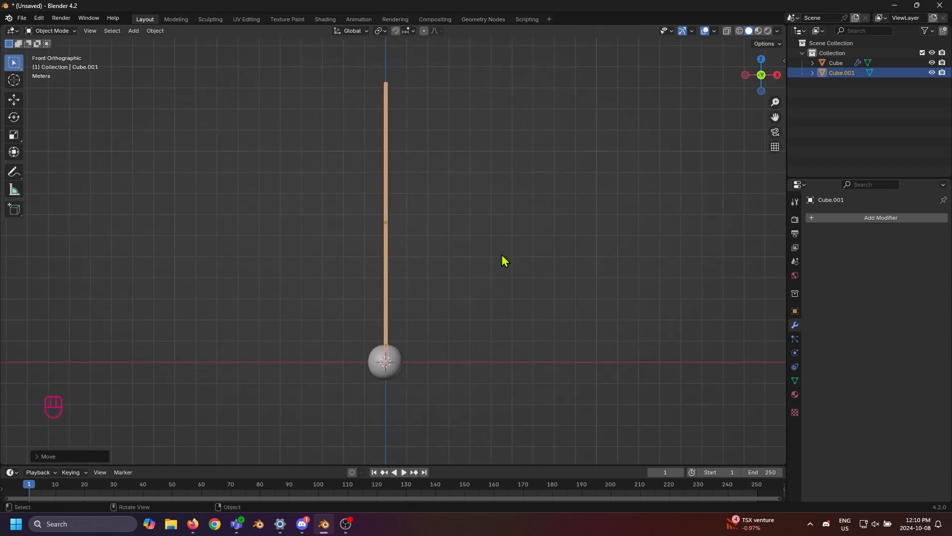
key(r)
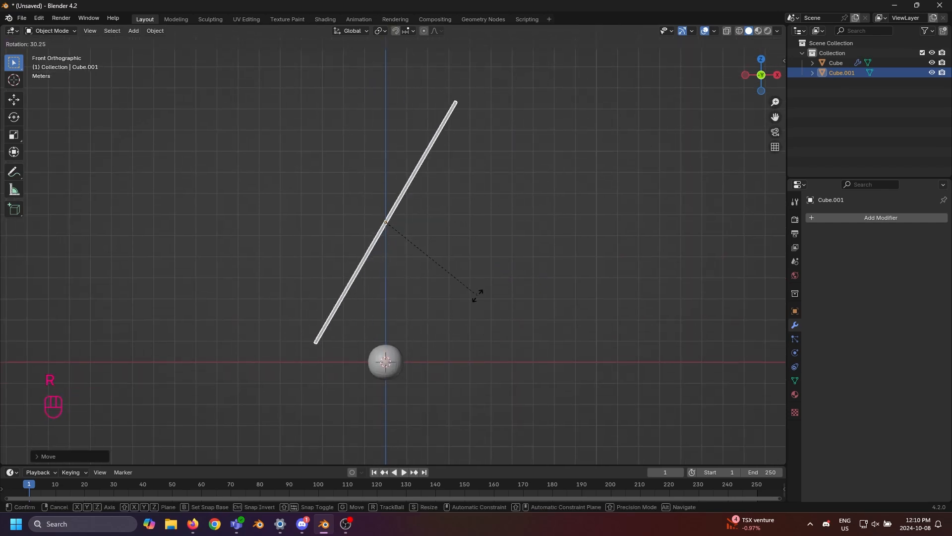
right_click(413, 239)
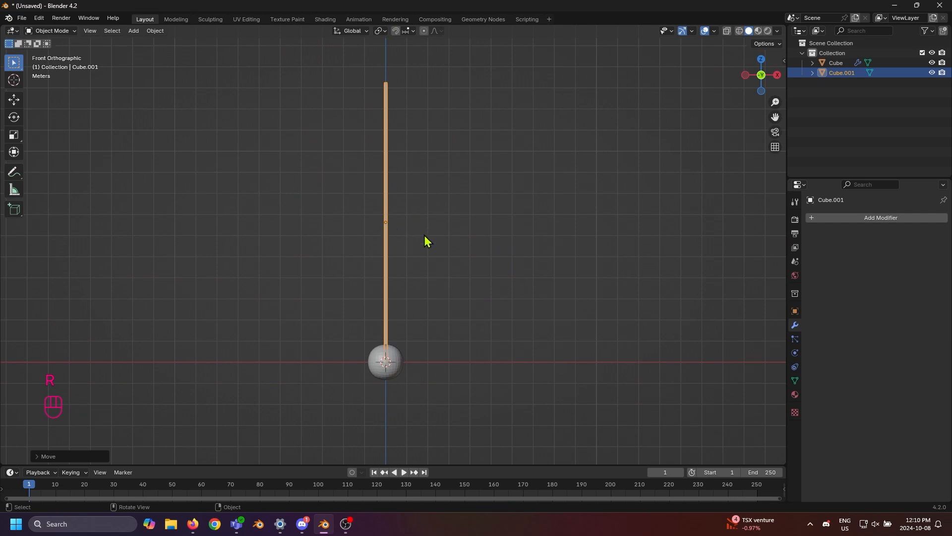
- Select the rod's top face in Edit Mode and snap the 3D cursor to it
key(Tab)
middle_drag(430, 124, 453, 166)
scroll(453, 165, up, 3)
key(3)
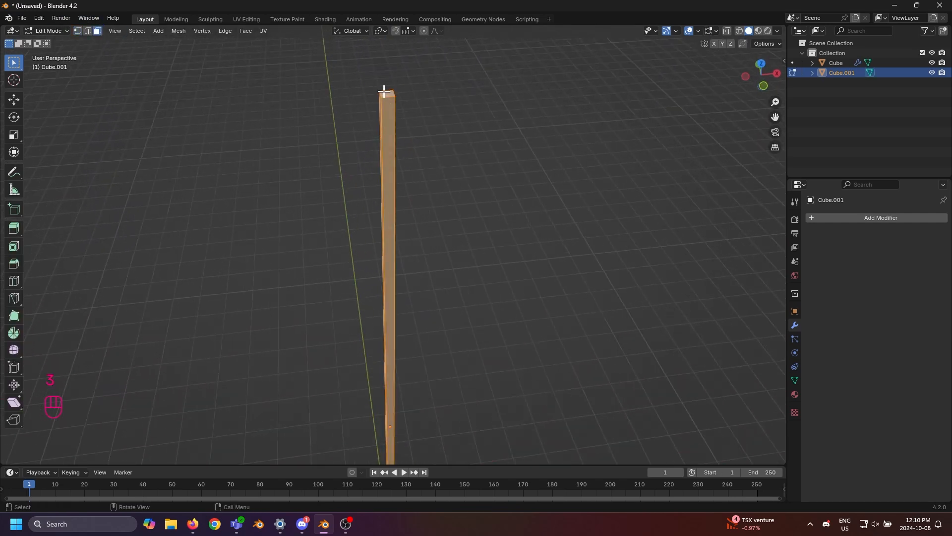
click(385, 93)
scroll(419, 114, up, 2)
key(KP_Decimal)
scroll(397, 248, down, 5)
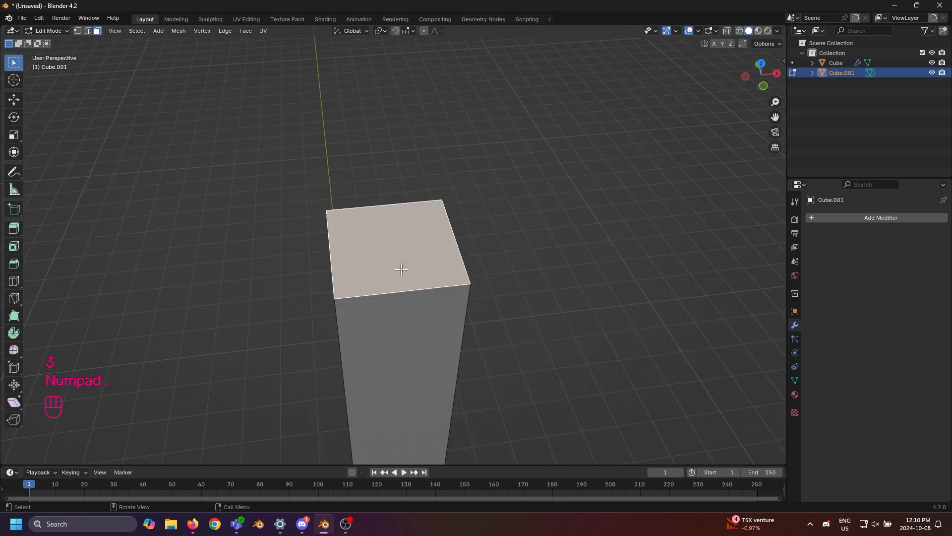
click(379, 244)
key(shift+s)
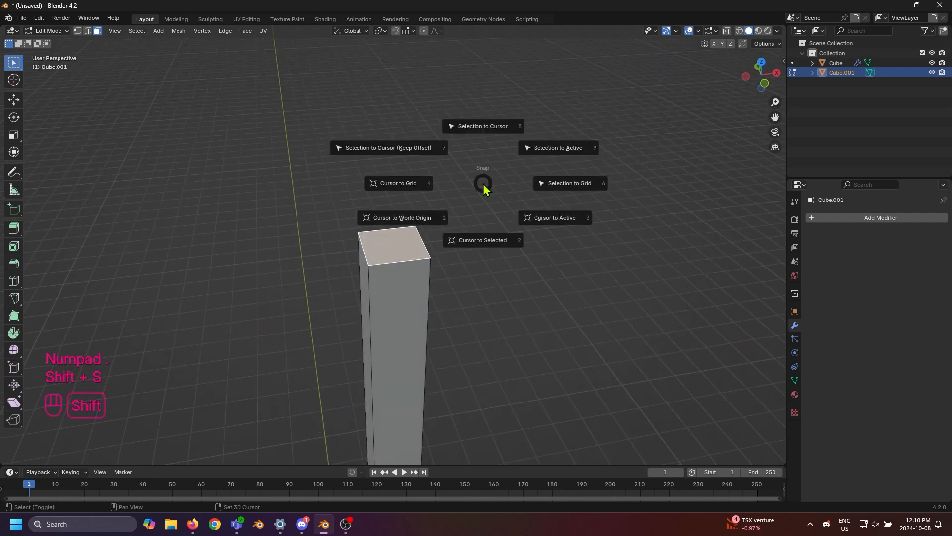
click(484, 242)
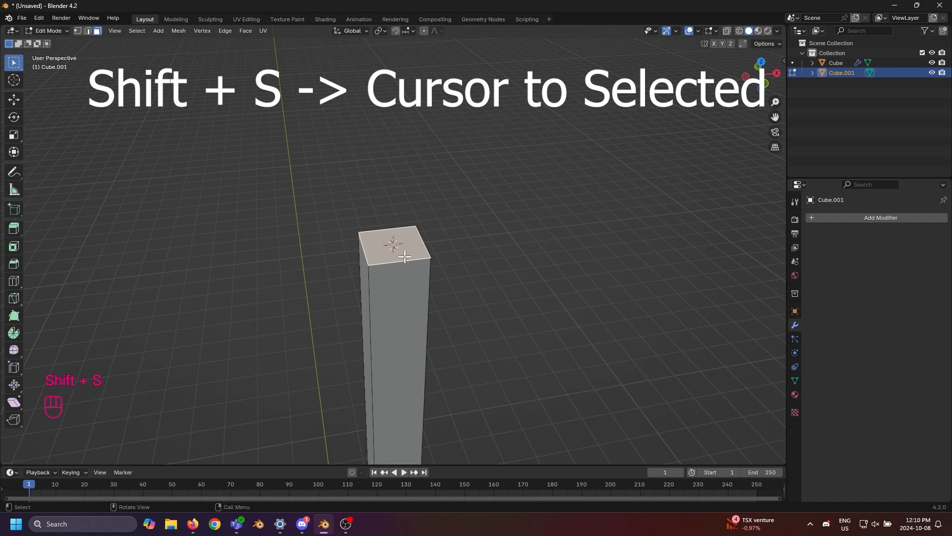
- Return to Object Mode, set the rod's origin to the 3D cursor and deselect the rod
key(Tab)
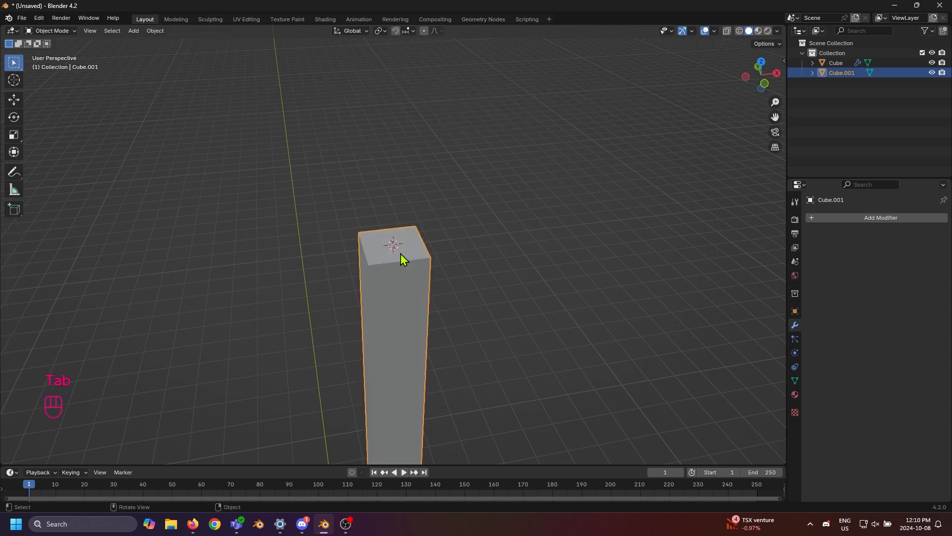
right_click(421, 253)
mouse_move(400, 295)
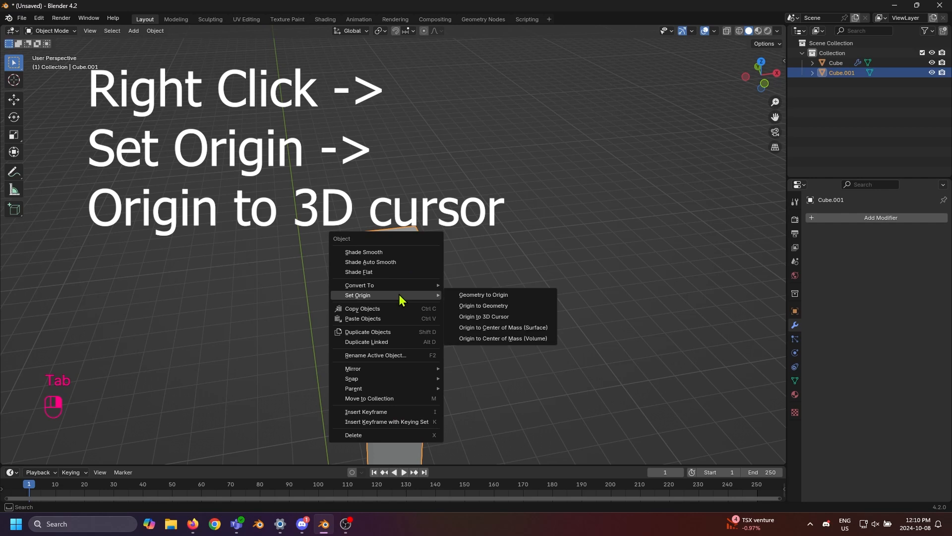
click(461, 317)
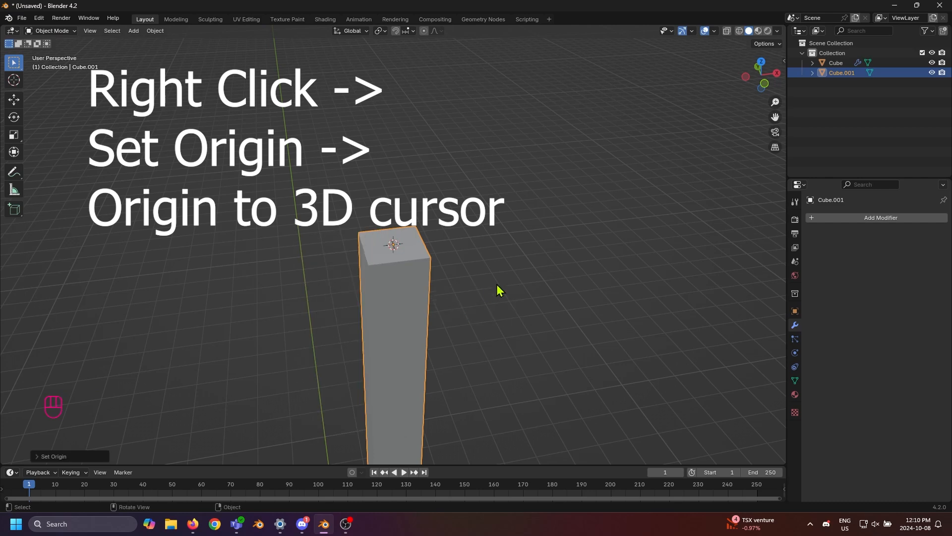
click(496, 284)
- Select the rod and try rotating it about its new origin at the top end
scroll(436, 294, down, 3)
shift+middle_drag(436, 294, 431, 209)
scroll(430, 210, down, 6)
shift+middle_drag(433, 314, 427, 174)
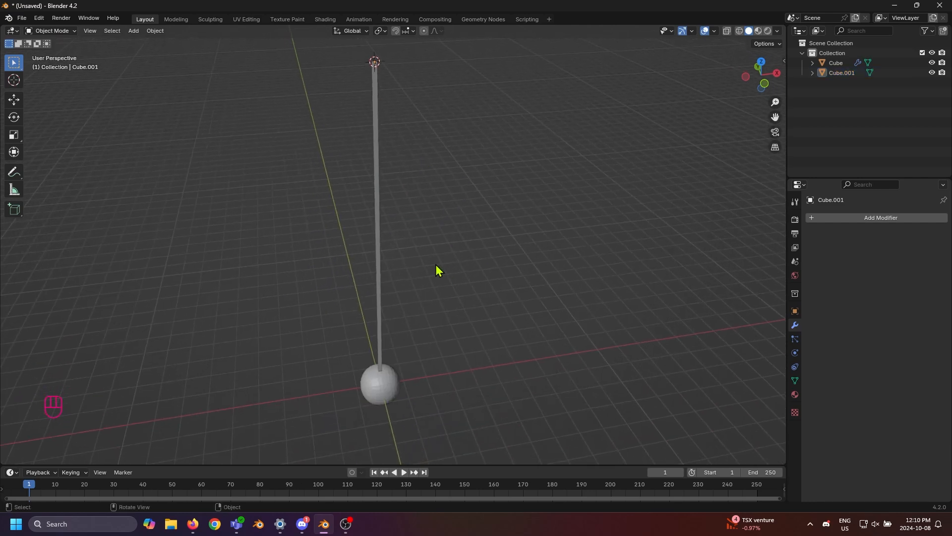
middle_drag(436, 264, 421, 245)
click(392, 216)
key(r)
right_click(415, 239)
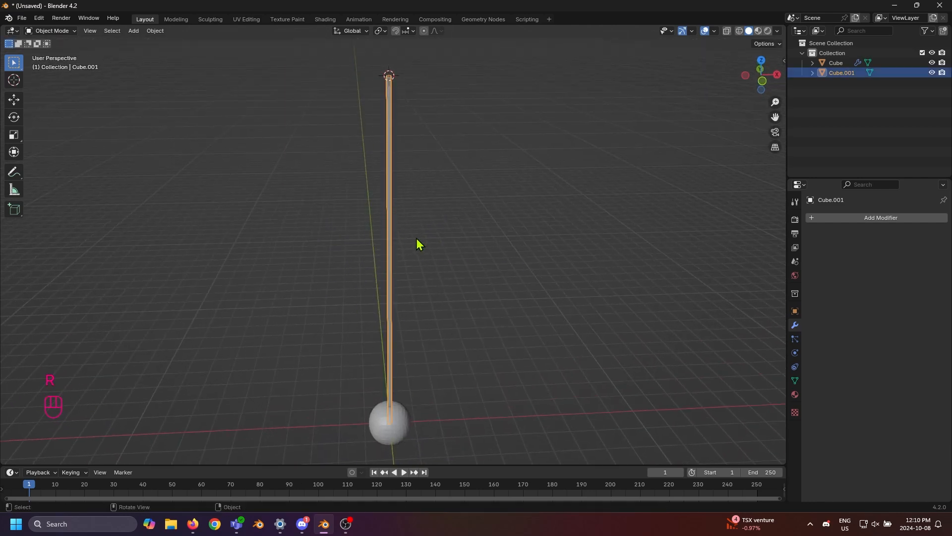
key(r)
right_click(471, 265)
- Try moving the ball separately from the rod, first in the right orthographic view and then in perspective
key(KP_1)
key(KP_3)
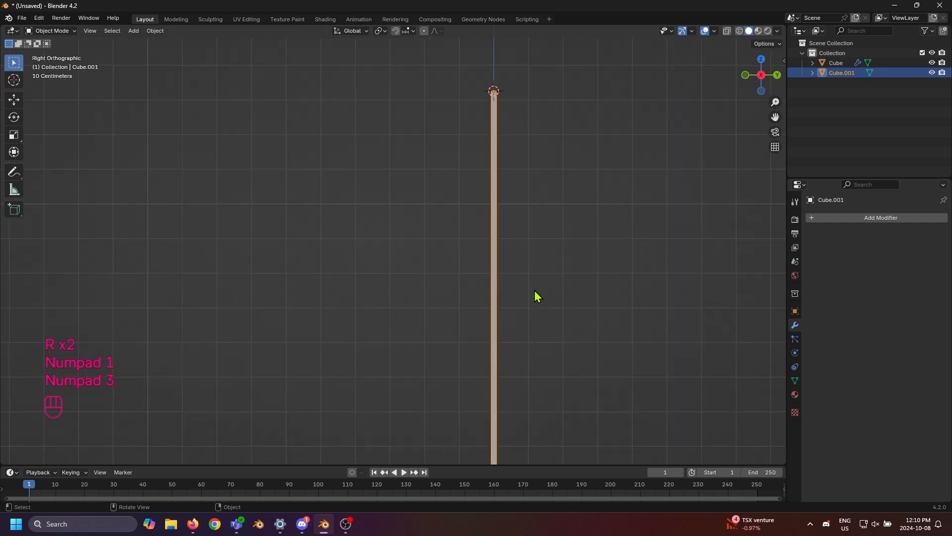
scroll(569, 352, down, 6)
shift+middle_drag(541, 356, 441, 309)
scroll(486, 274, up, 6)
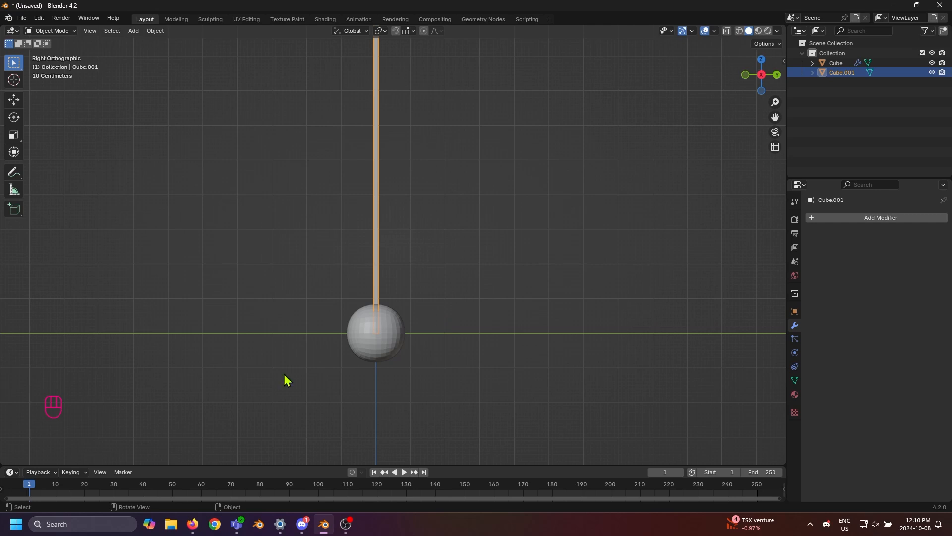
scroll(350, 342, down, 2)
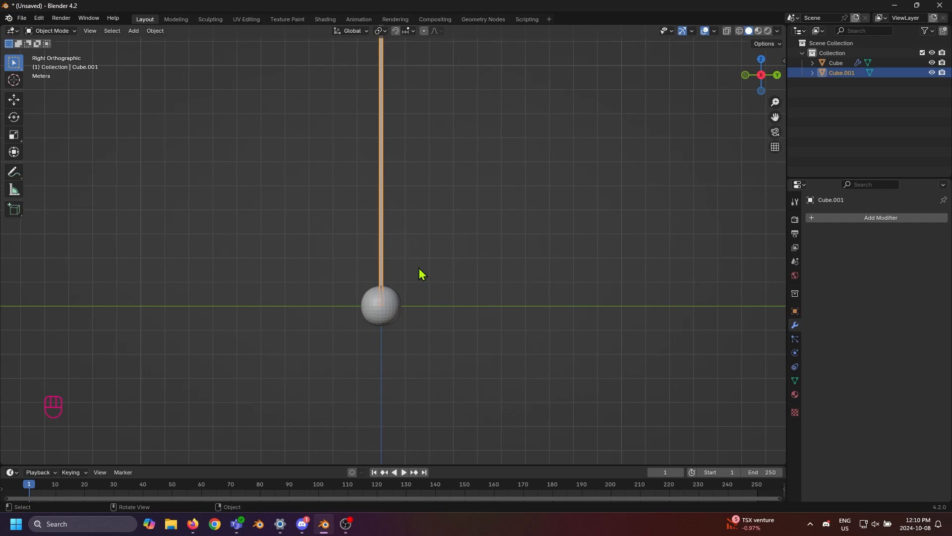
click(387, 307)
shift+scroll(403, 252, up, 3)
key(g)
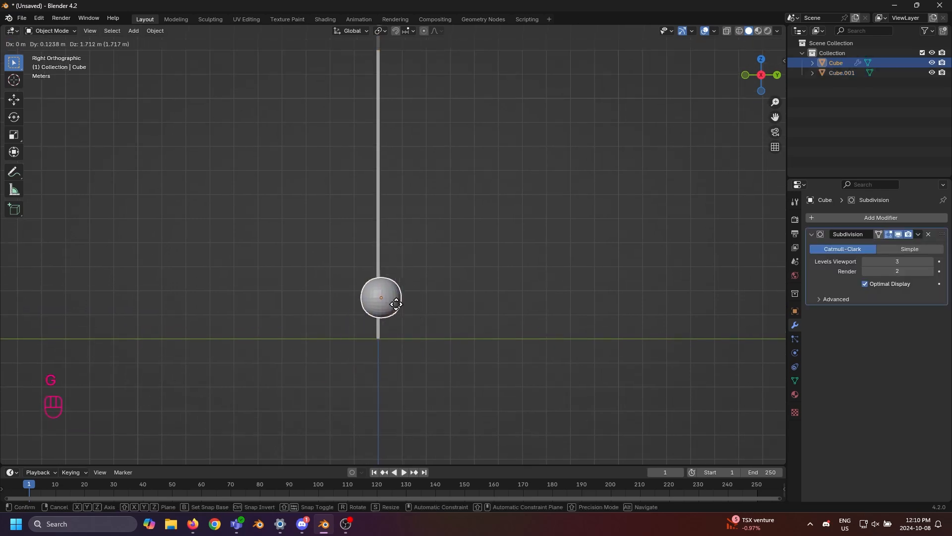
right_click(406, 299)
middle_drag(408, 296, 440, 276)
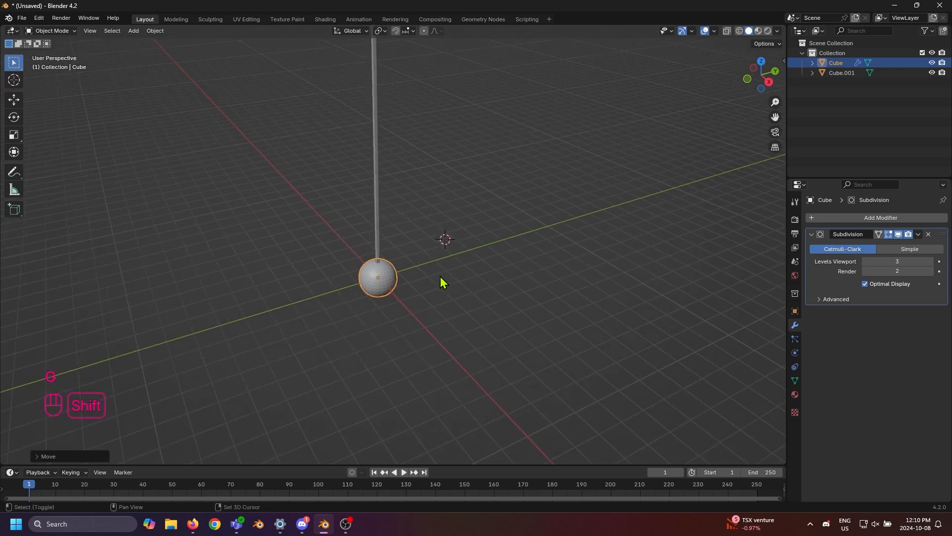
key(g)
right_click(406, 263)
- Add the rod to the selection as active and parent the ball to it with Object (Keep Transform)
shift+click(376, 219)
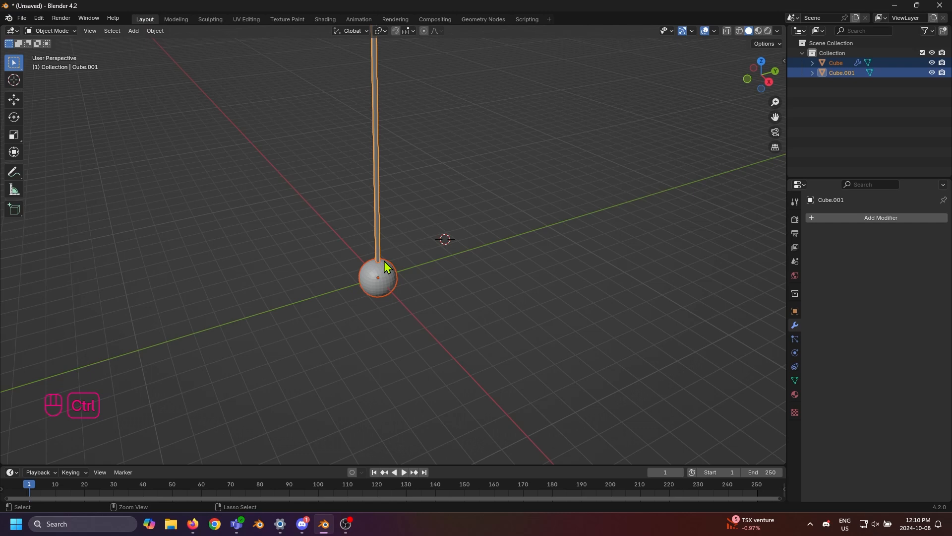
key(ctrl+p)
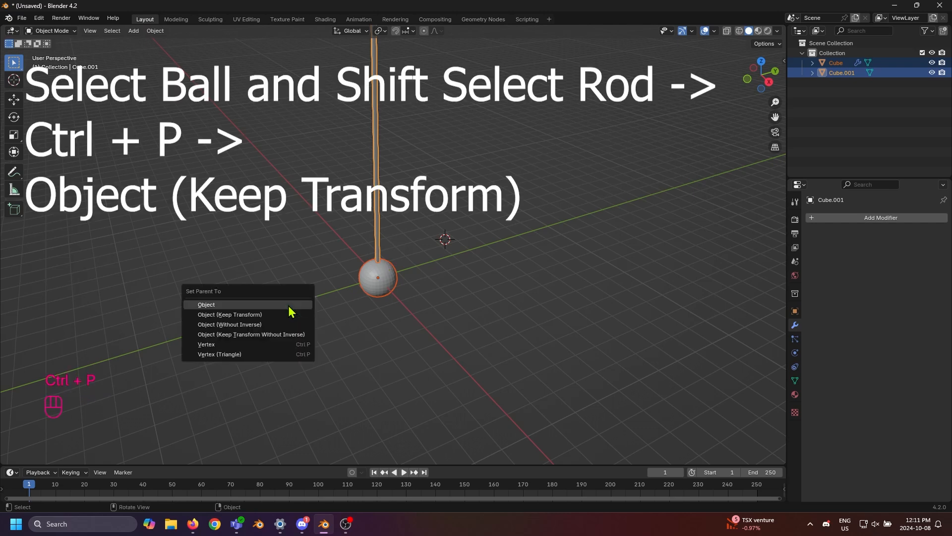
click(245, 316)
shift+middle_drag(396, 275, 403, 336)
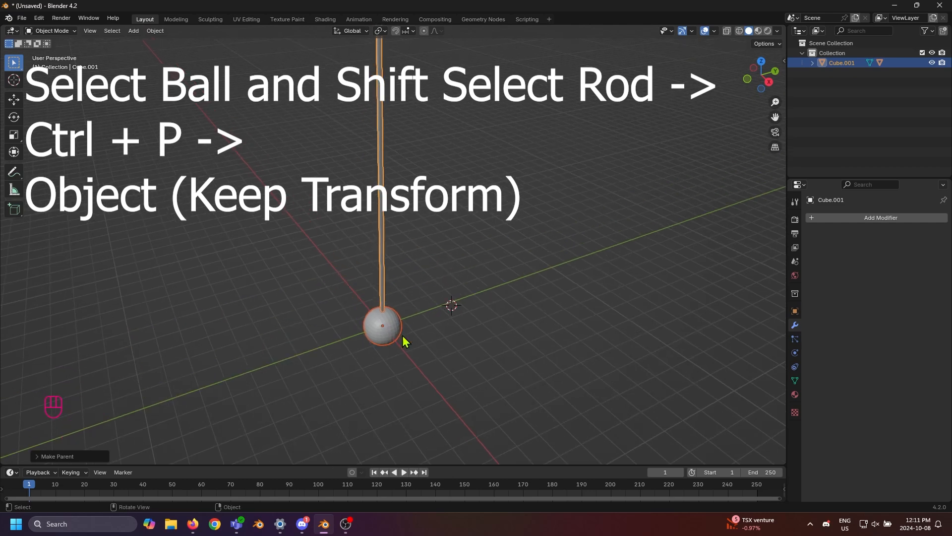
- Select only the rod and try rotating it to test the parenting of the ball
click(402, 335)
click(380, 290)
shift+middle_drag(380, 292, 350, 262)
key(r)
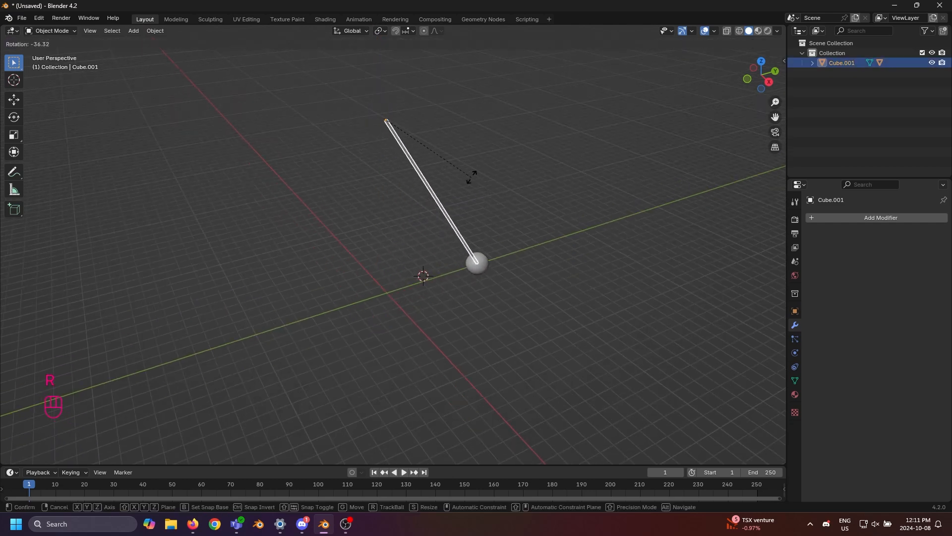
right_click(395, 296)
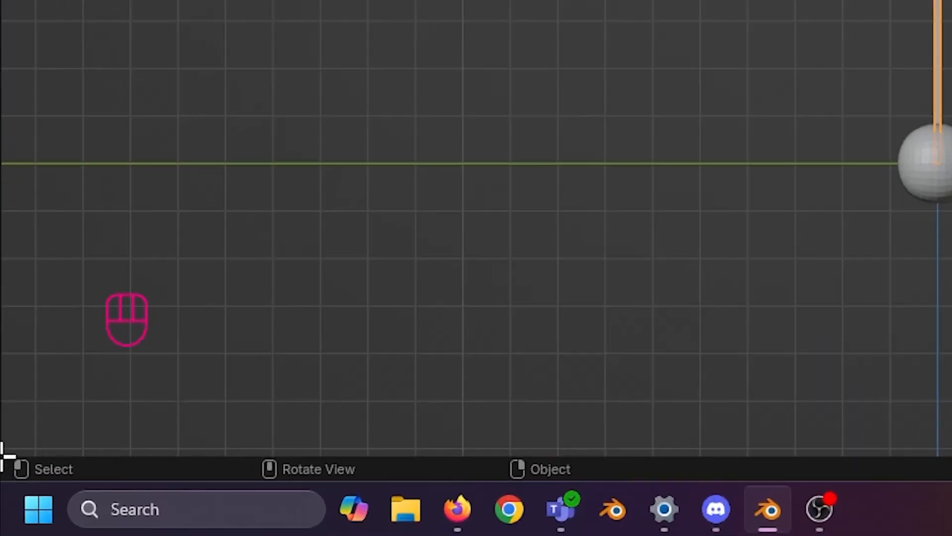
- Split the 3D viewport horizontally into four stacked areas
drag(2, 498, 13, 347)
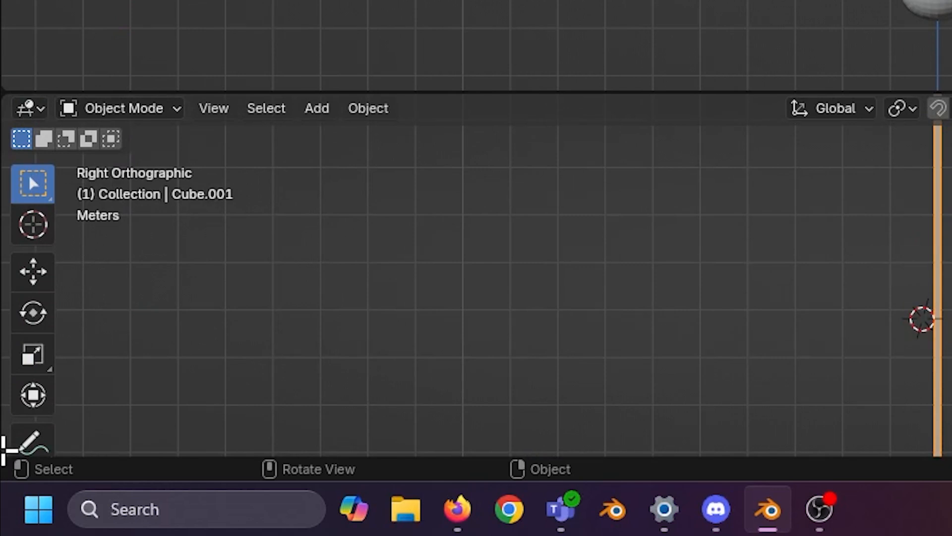
drag(3, 450, 30, 254)
drag(5, 458, 29, 326)
- Change the lowest area to a Timeline and shrink it to a header-high strip
click(145, 345)
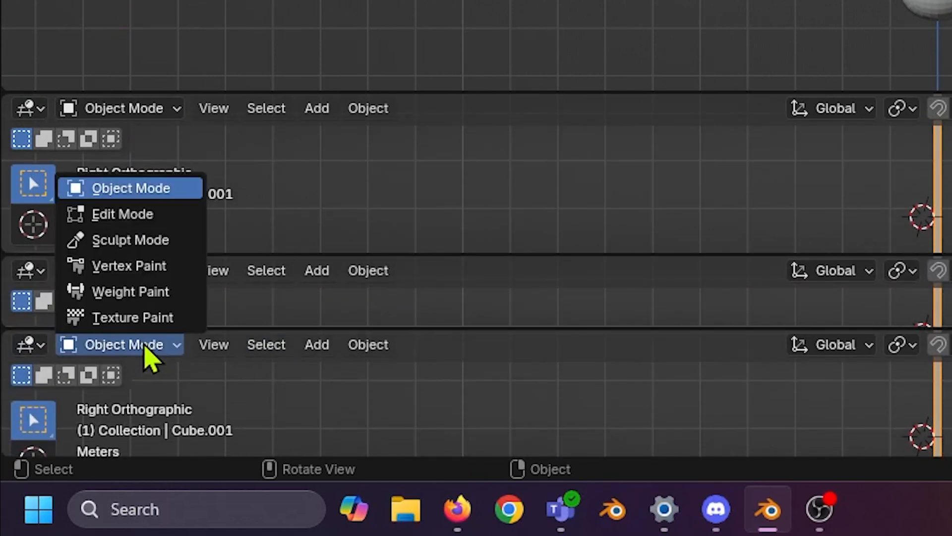
click(32, 345)
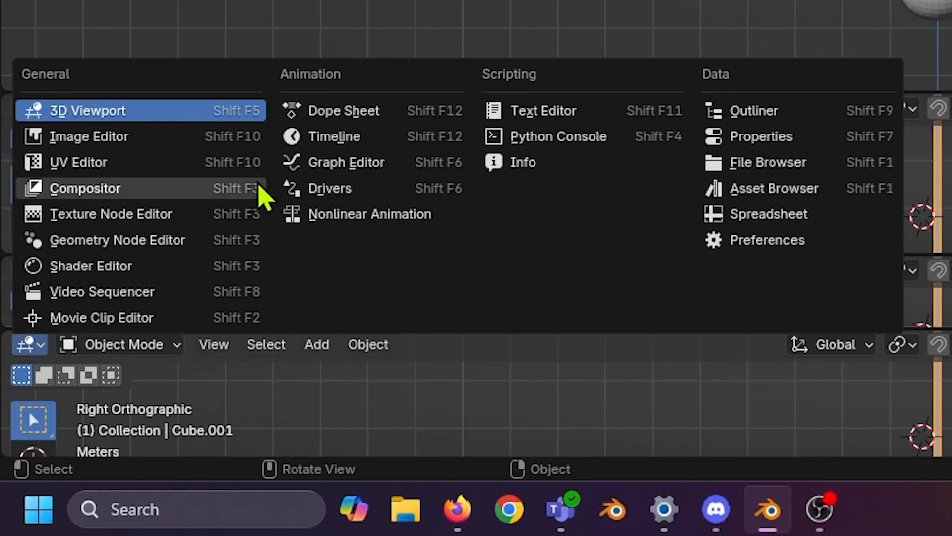
click(384, 139)
drag(453, 325, 446, 423)
click(945, 441)
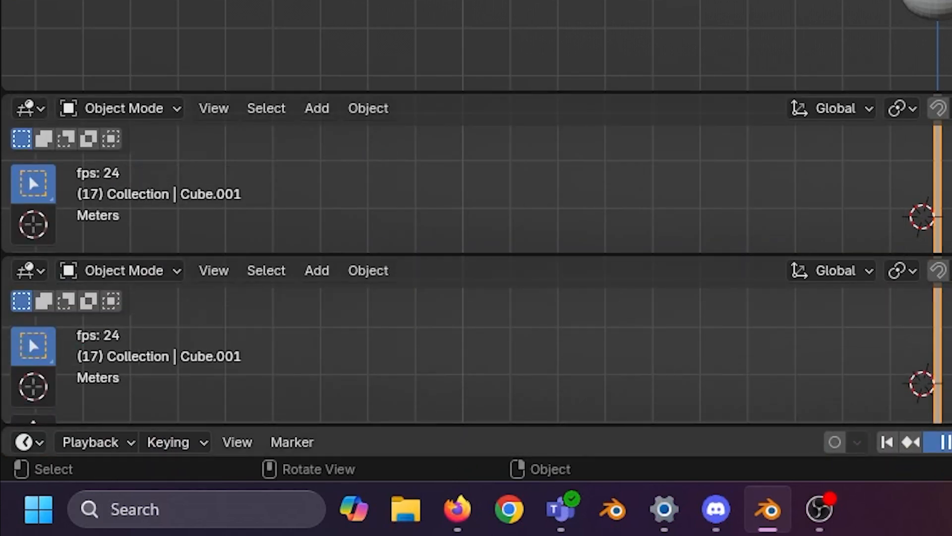
key(space)
- Change the area above the Timeline to a Dope Sheet in Action Editor mode and shrink it to its header
click(40, 271)
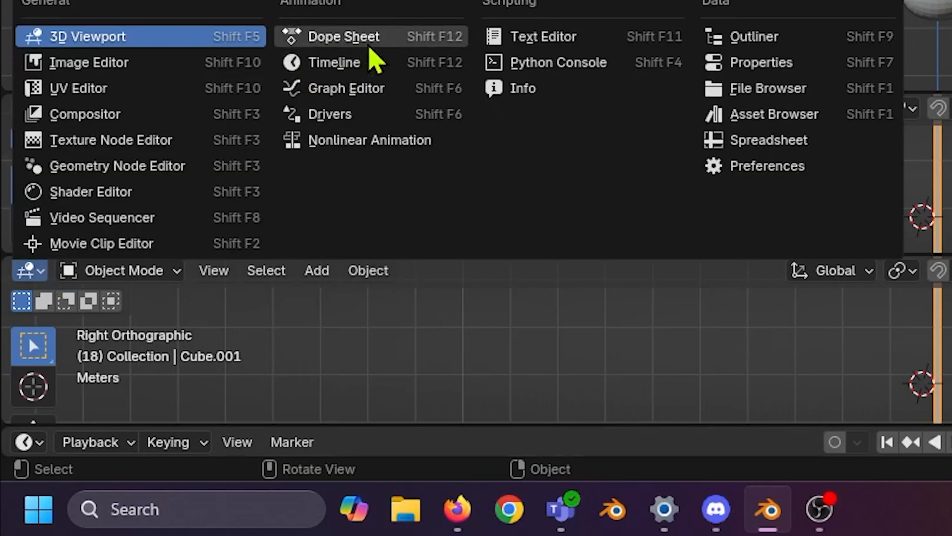
click(369, 44)
click(130, 272)
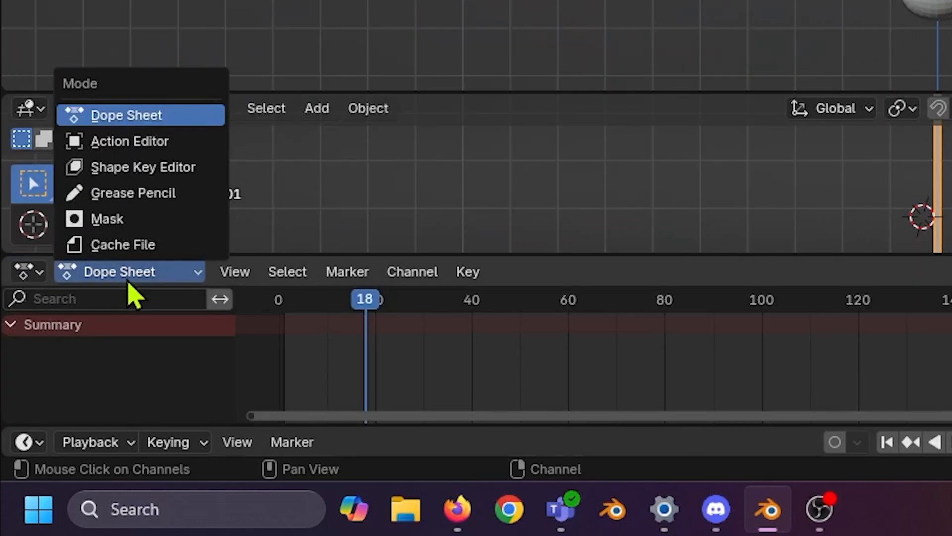
click(166, 141)
drag(719, 258, 723, 414)
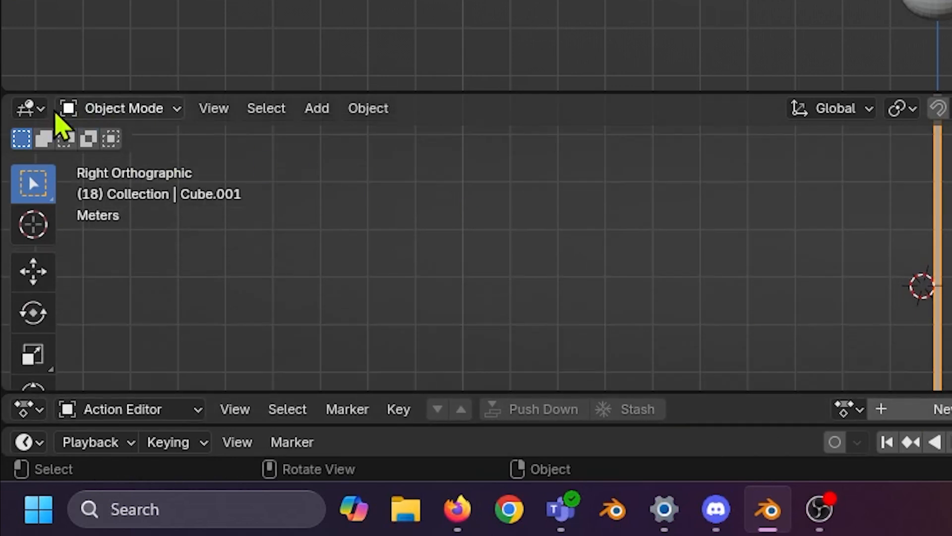
- Change the area above the Action Editor to a Graph Editor, enlarge it upward and enable Normalize
click(89, 111)
click(29, 108)
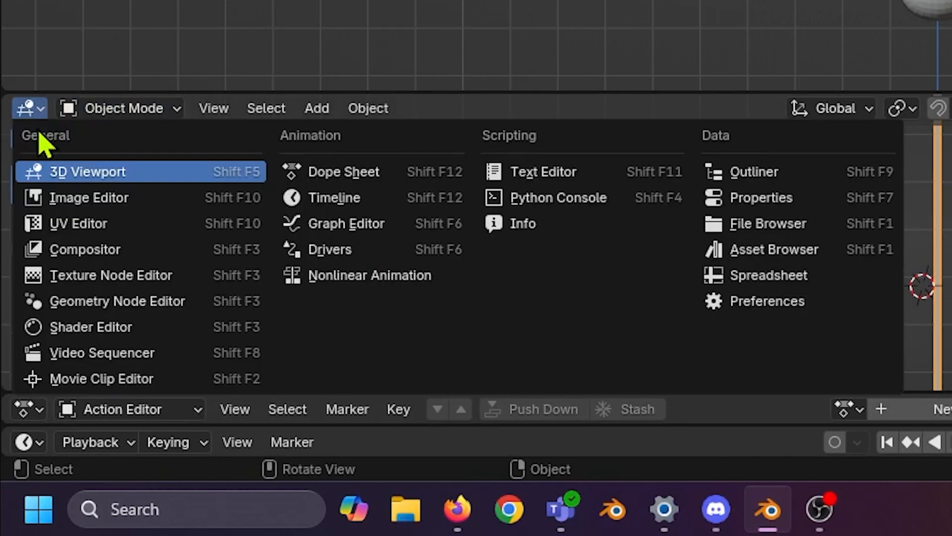
click(366, 230)
drag(605, 94, 637, 7)
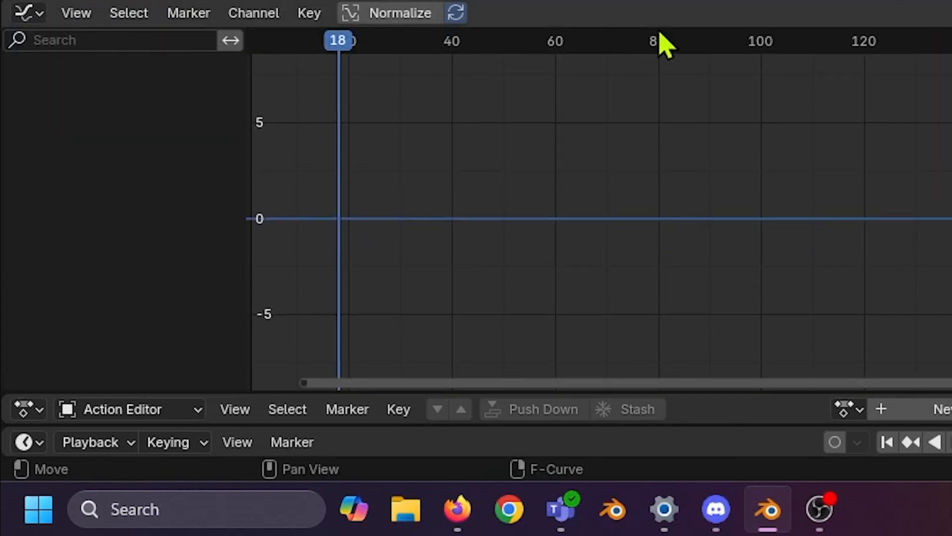
click(391, 15)
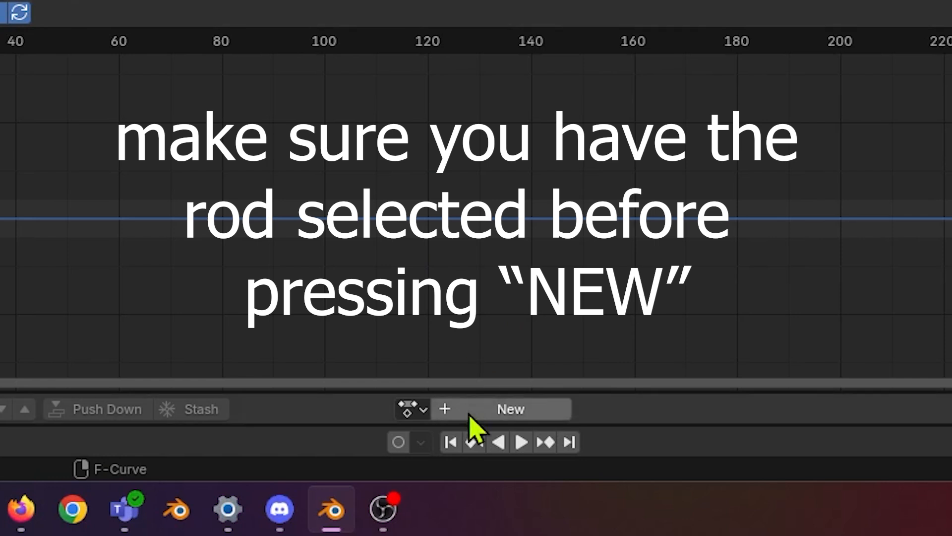
- Create a new action for the rod, name it Smooth and give it a fake user
click(469, 415)
double_click(466, 408)
text(Smooth)
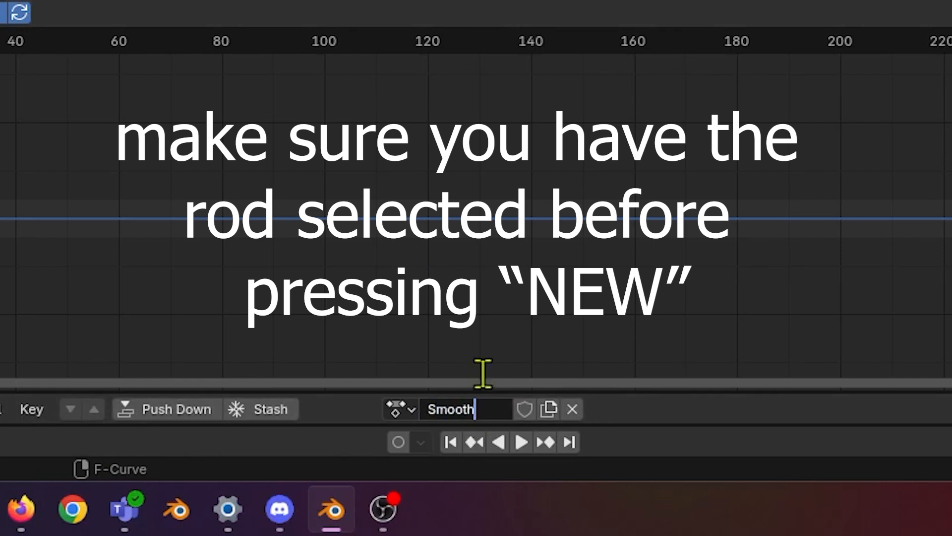
key(Return)
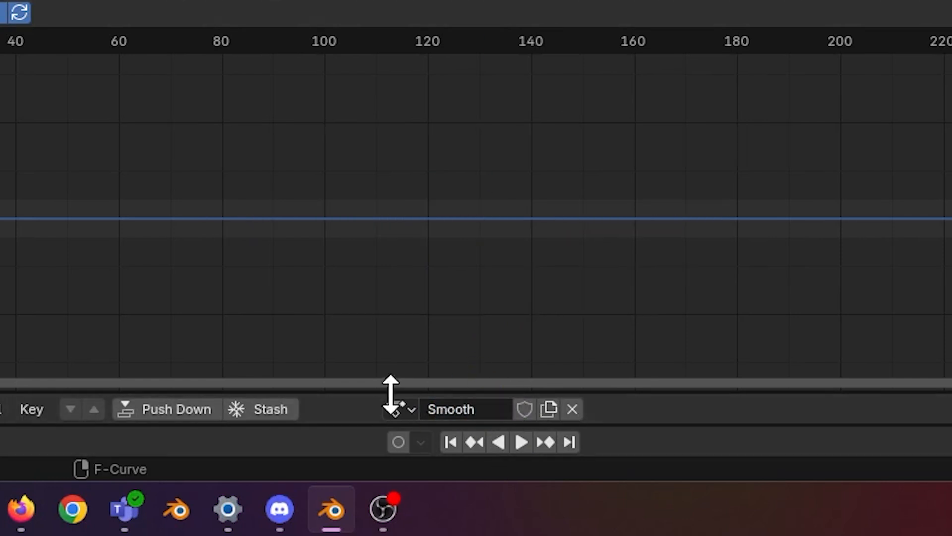
click(525, 408)
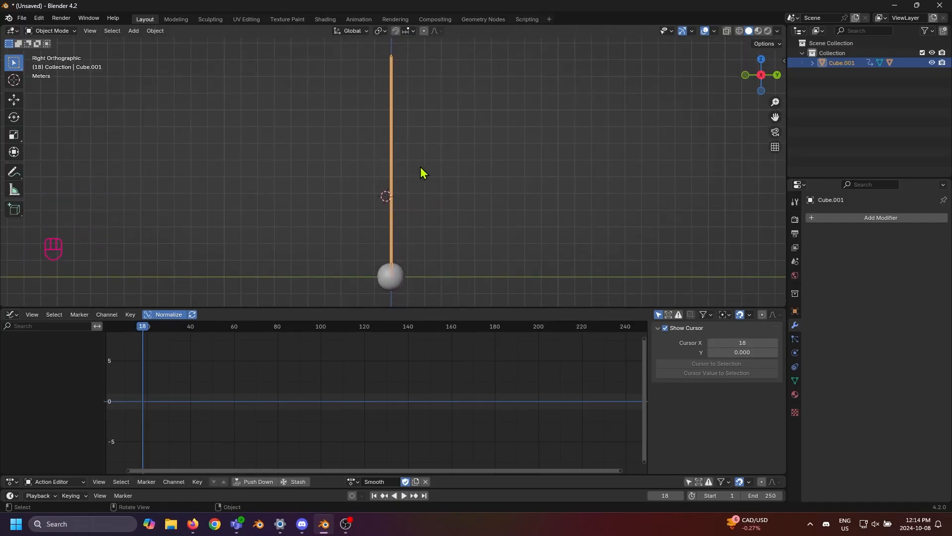
- Try rotating the rod about its top pivot, freehand and then by -50°, undoing each rotation
shift+middle_drag(421, 150, 423, 174)
shift+middle_drag(448, 232, 442, 205)
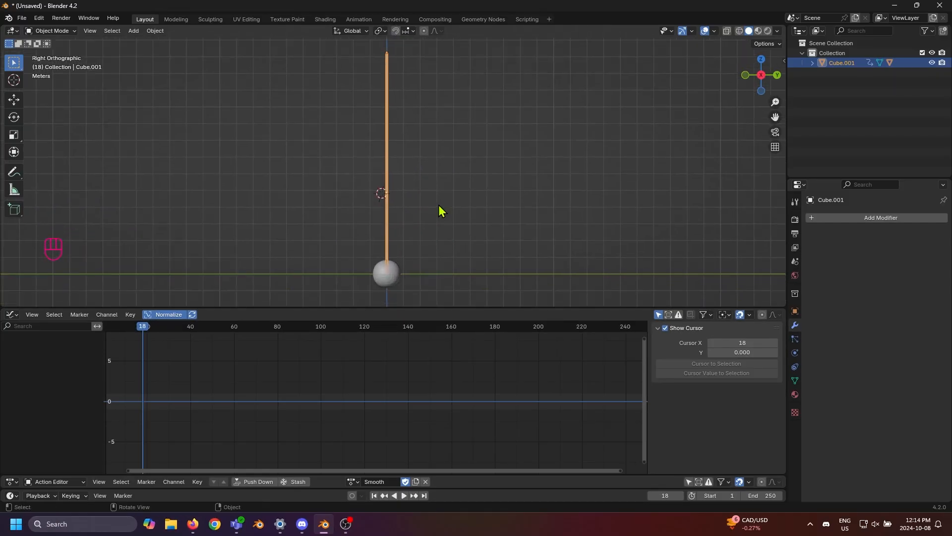
key(r)
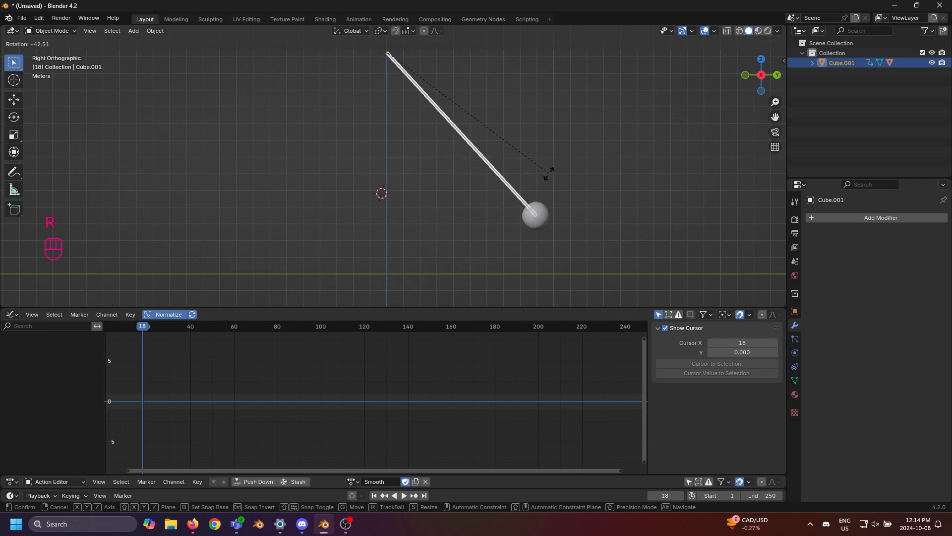
click(549, 174)
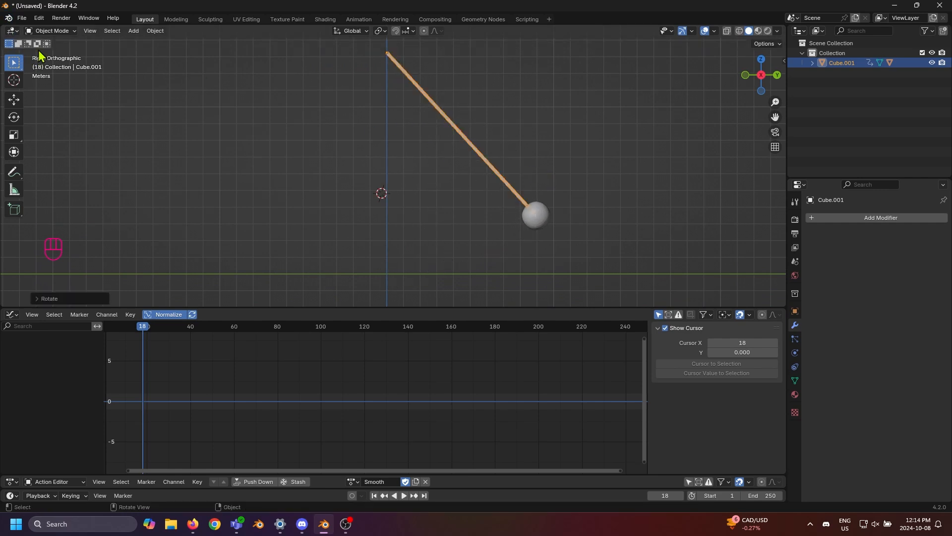
key(ctrl+z)
key(r)
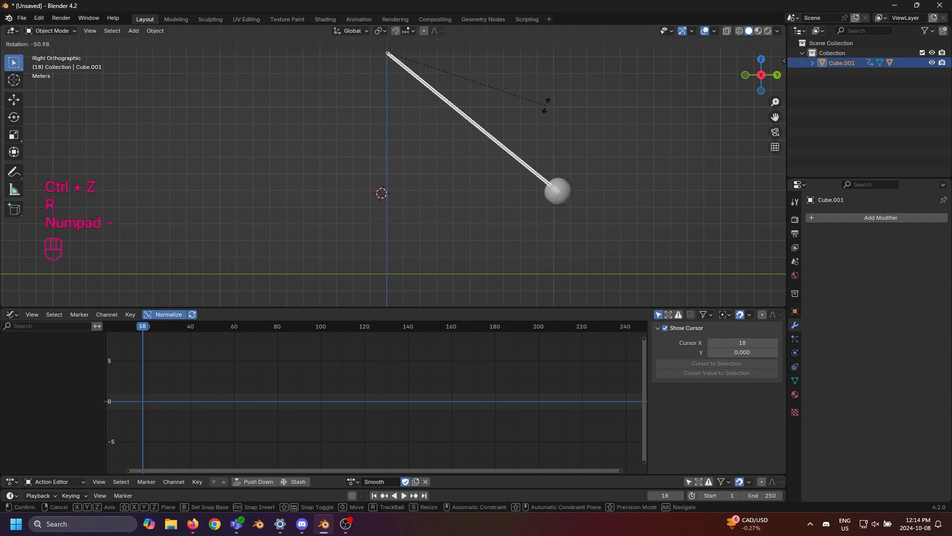
key(KP_5)
key(KP_0)
key(KP_Enter)
key(ctrl+z)
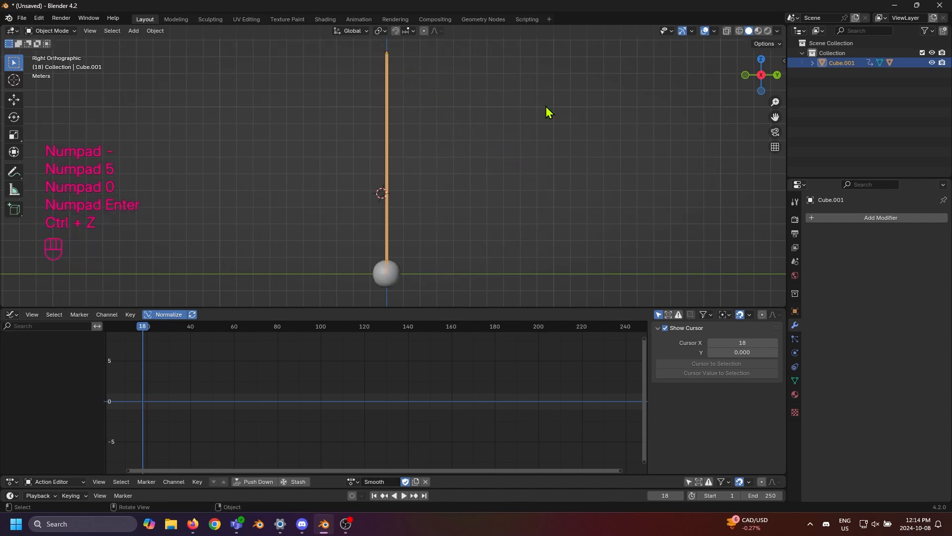
- Rotate the rod 50° about the global X axis so the ball swings out on the positive Y side
key(r)
key(x)
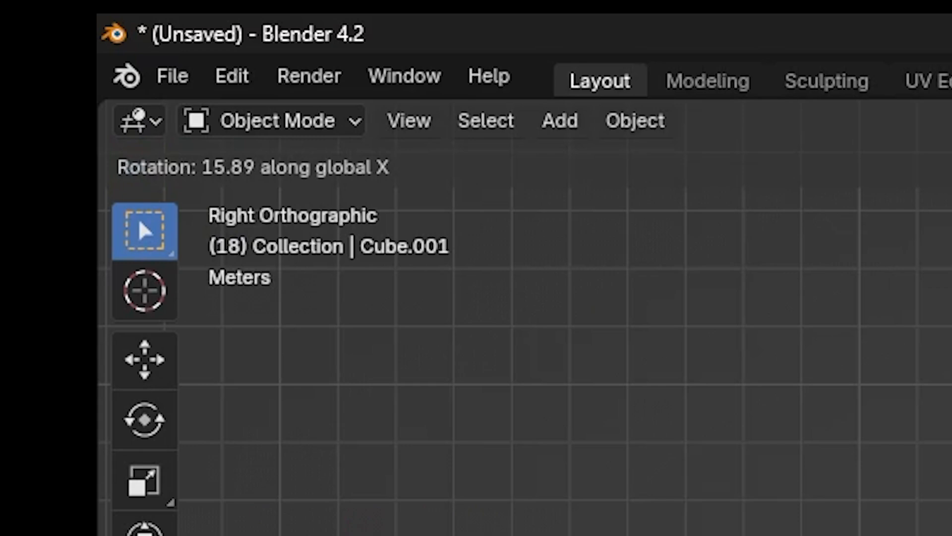
key(KP_Subtract)
key(KP_5)
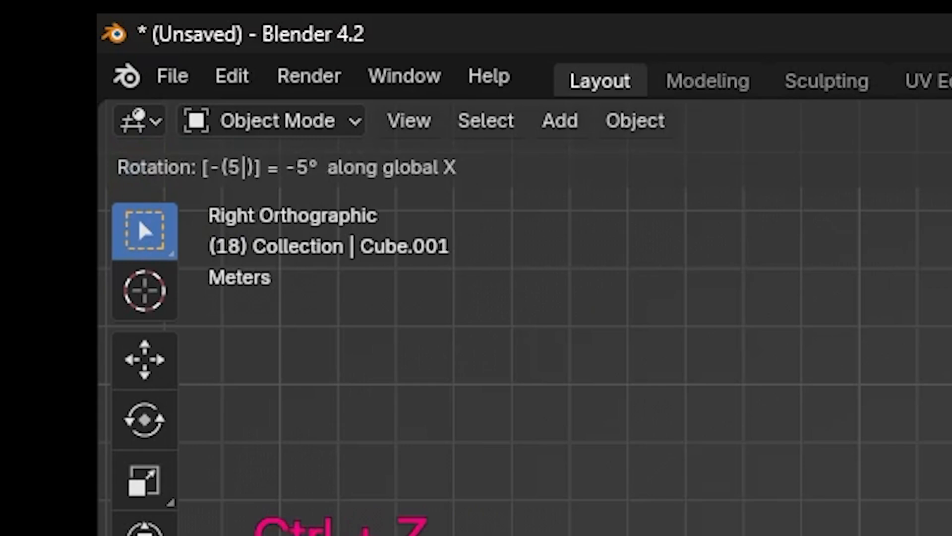
key(KP_0)
key(KP_Subtract)
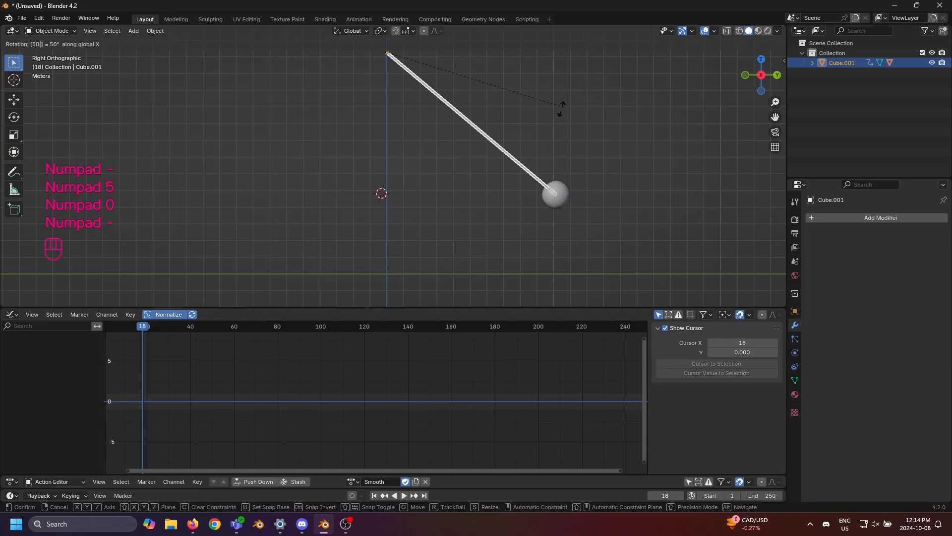
key(KP_Enter)
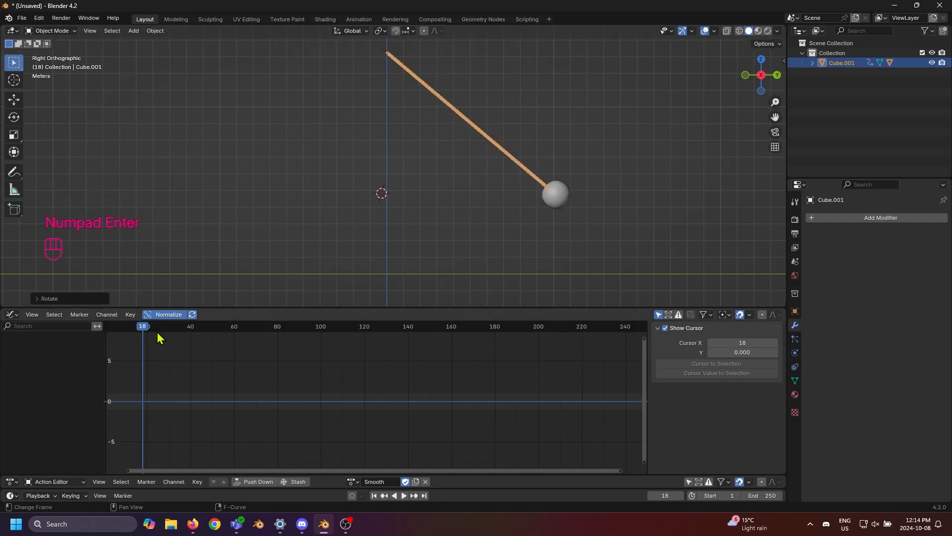
- Insert a single keyframe on the rod's X rotation at frame 0
drag(157, 331, 513, 348)
key(Home)
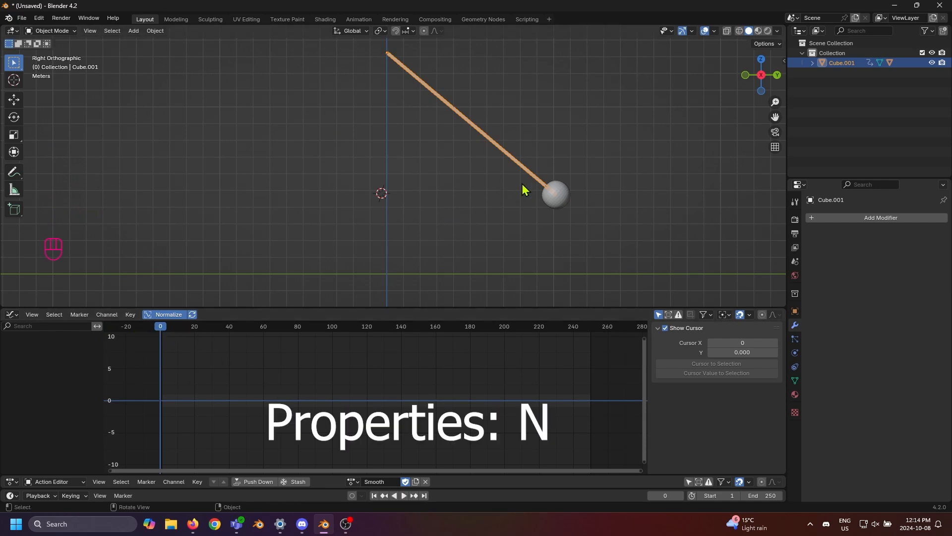
key(n)
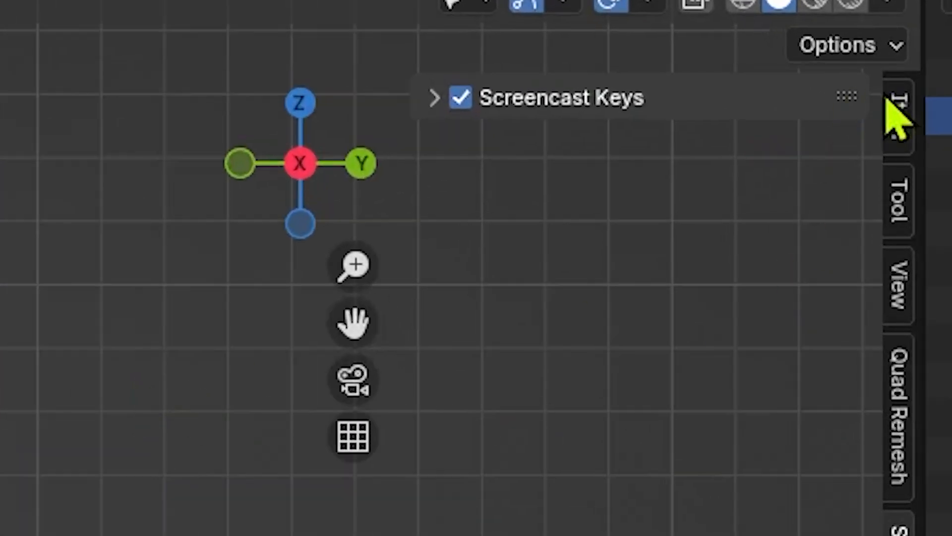
click(781, 60)
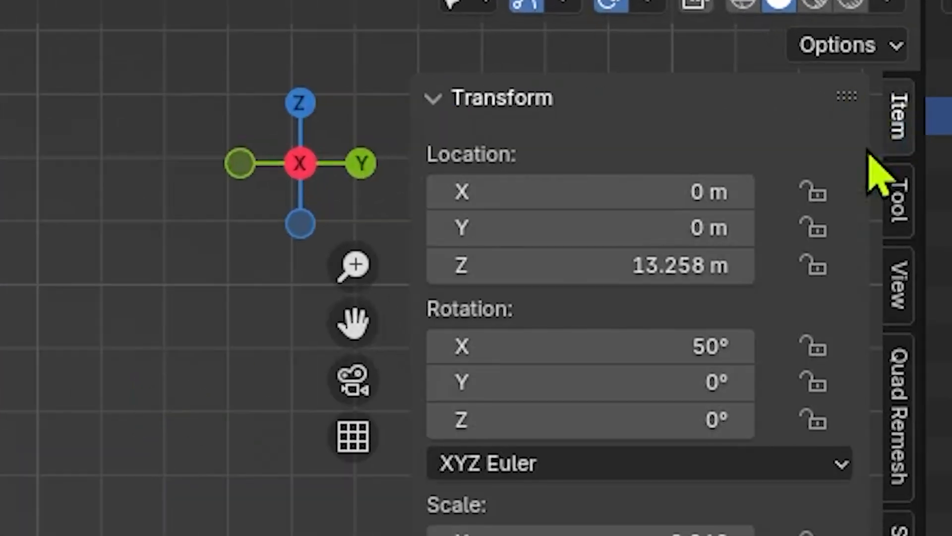
right_click(614, 349)
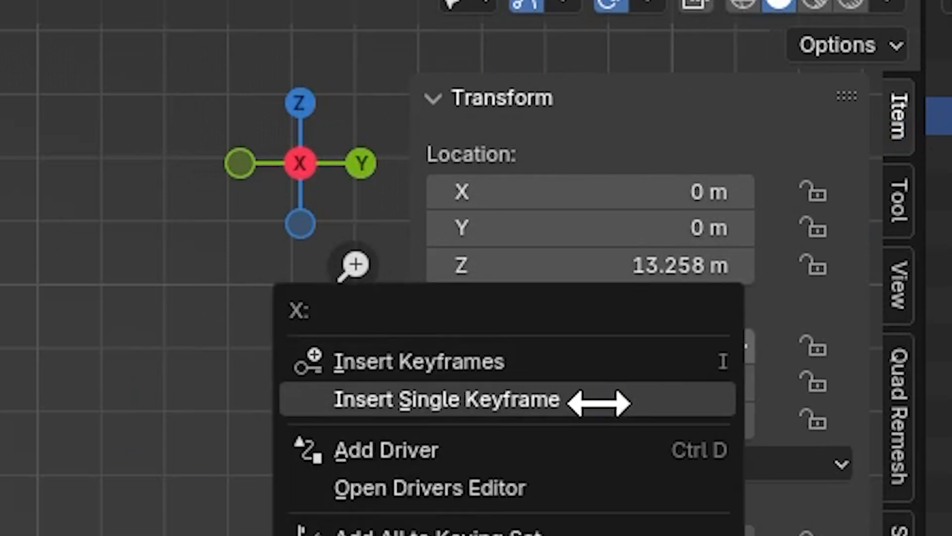
click(599, 403)
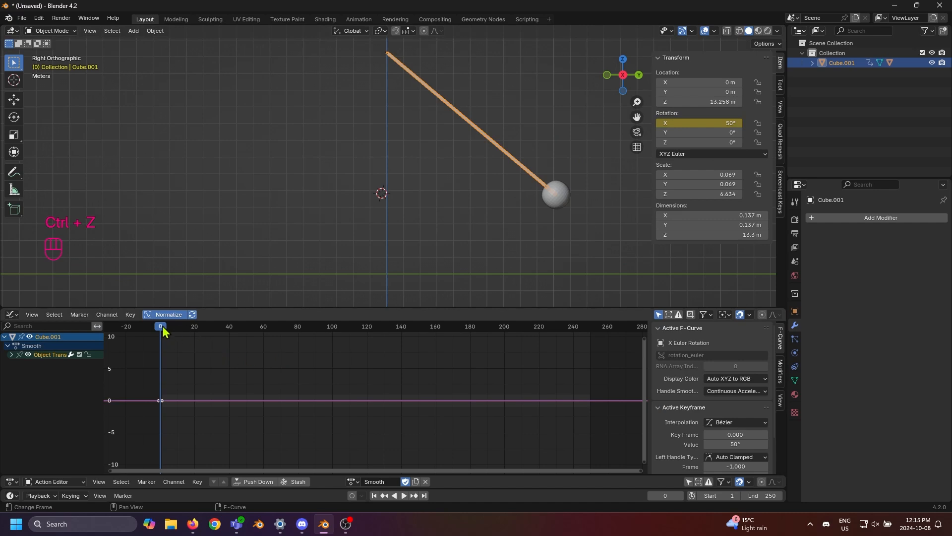
- At frame 100, swing the rod to the opposite side with an X rotation of -50° and insert a single keyframe on it
drag(163, 327, 333, 332)
key(r)
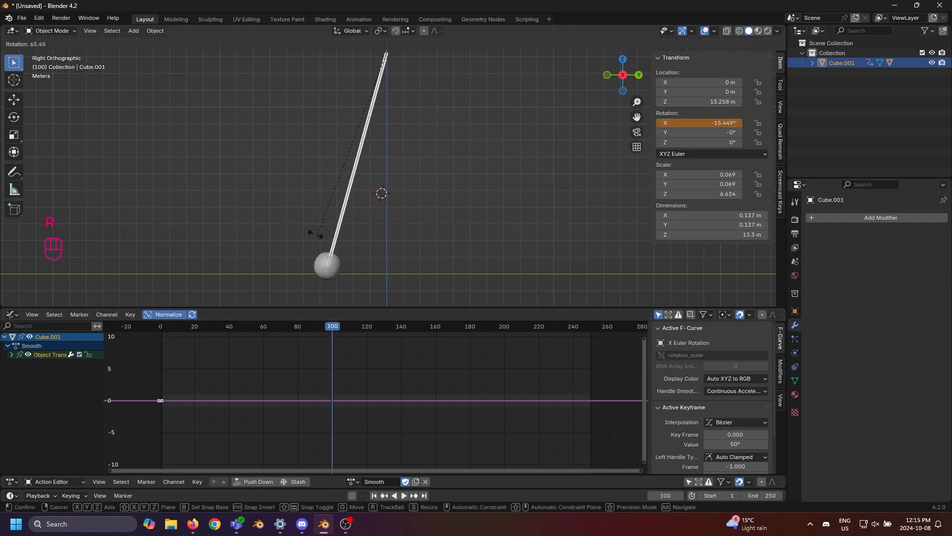
click(247, 164)
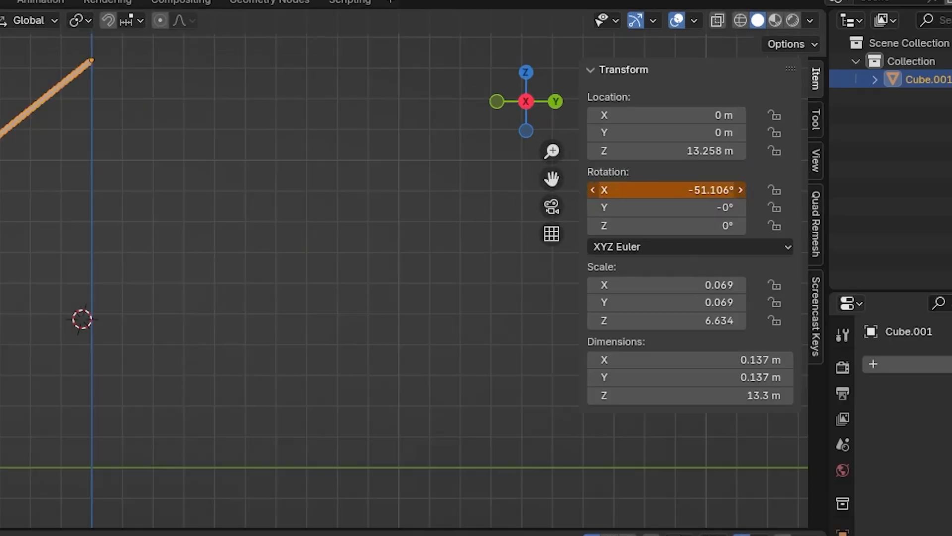
double_click(678, 191)
text(-50)
key(Return)
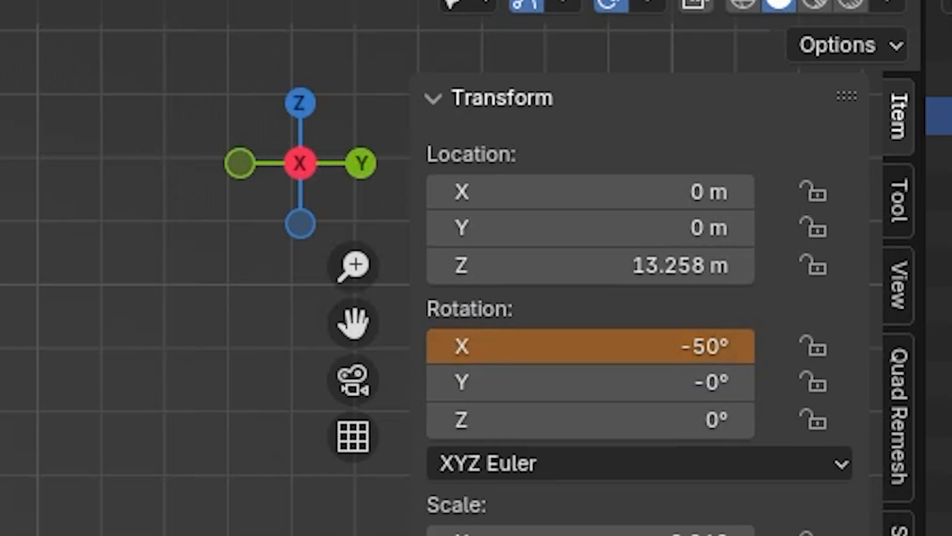
right_click(560, 347)
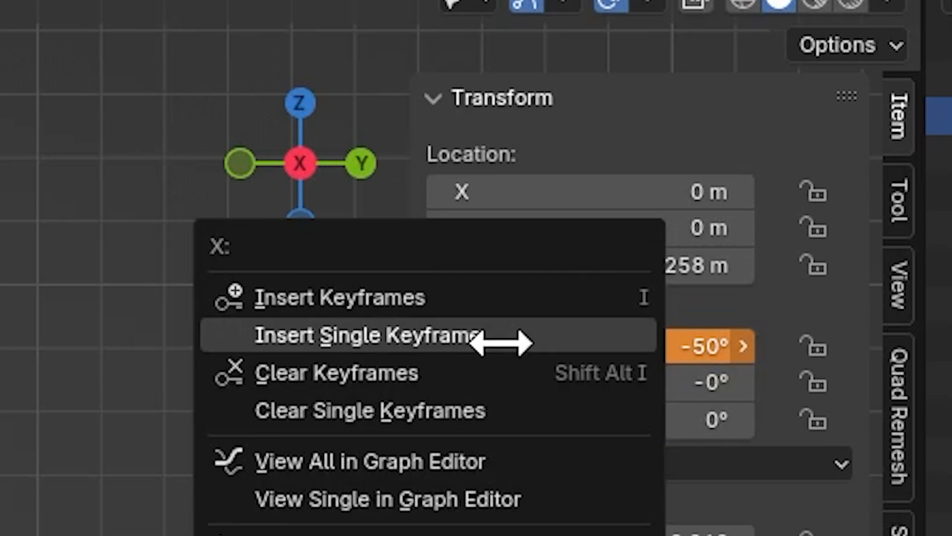
click(501, 342)
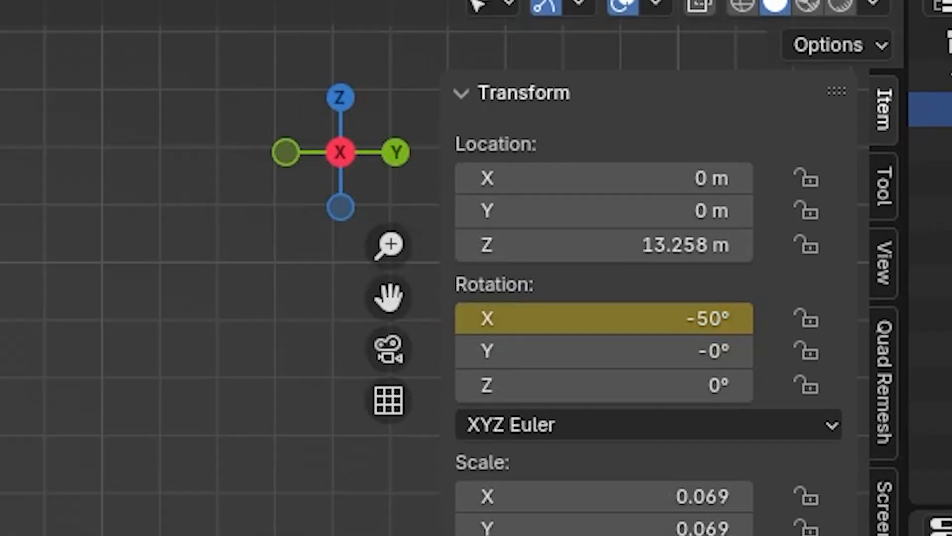
- Play the animation to preview the half swing, stop it and return the playhead to frame 0
key(space)
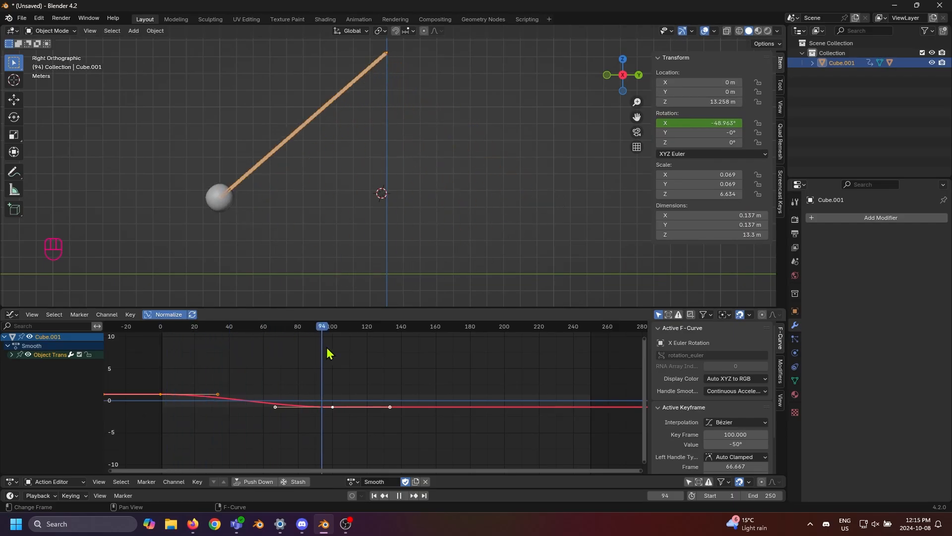
click(399, 495)
click(361, 328)
drag(360, 329, 160, 328)
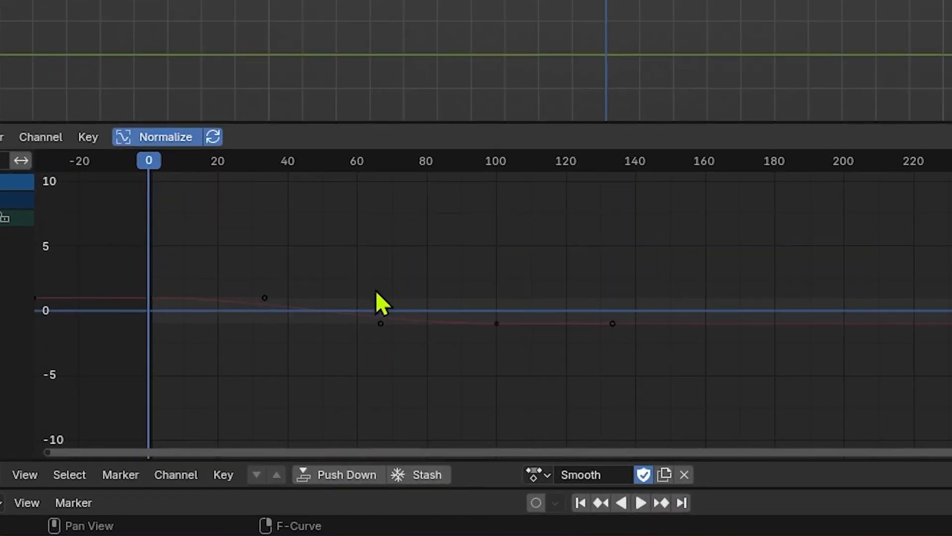
- Copy the X rotation curve's keyframe at frame 0 and paste it at frame 200 to complete the return swing
ctrl+scroll(418, 314, up, 8)
scroll(603, 315, up, 5)
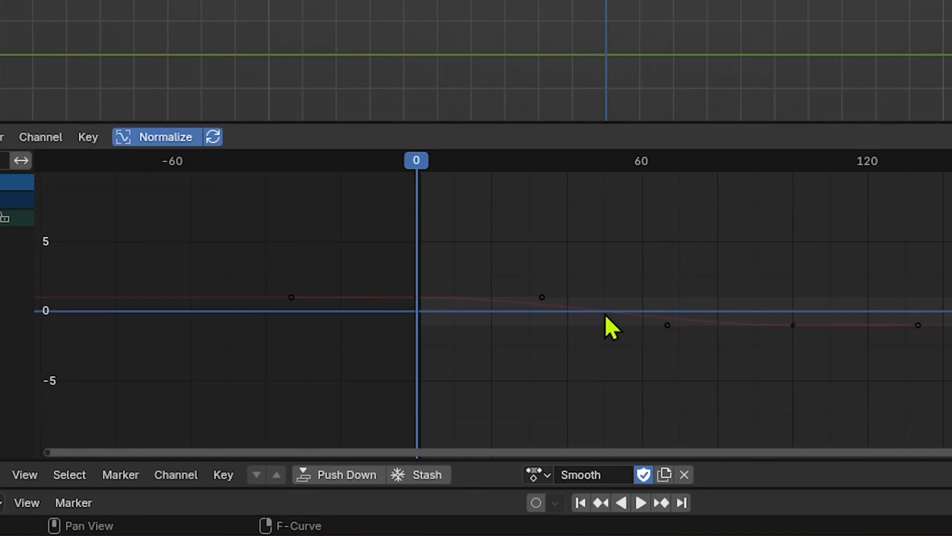
scroll(690, 314, up, 17)
middle_drag(653, 352, 635, 305)
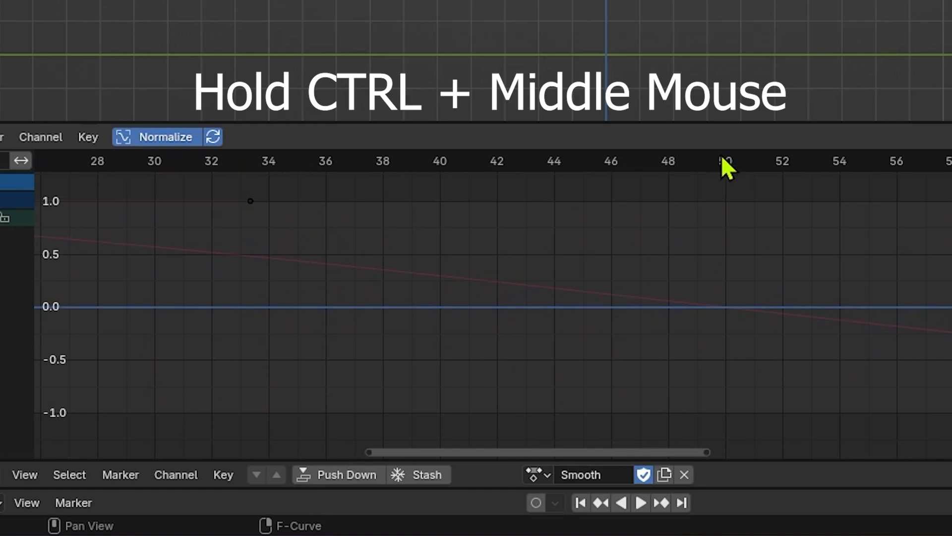
ctrl+middle_drag(689, 162, 610, 163)
middle_drag(672, 264, 433, 287)
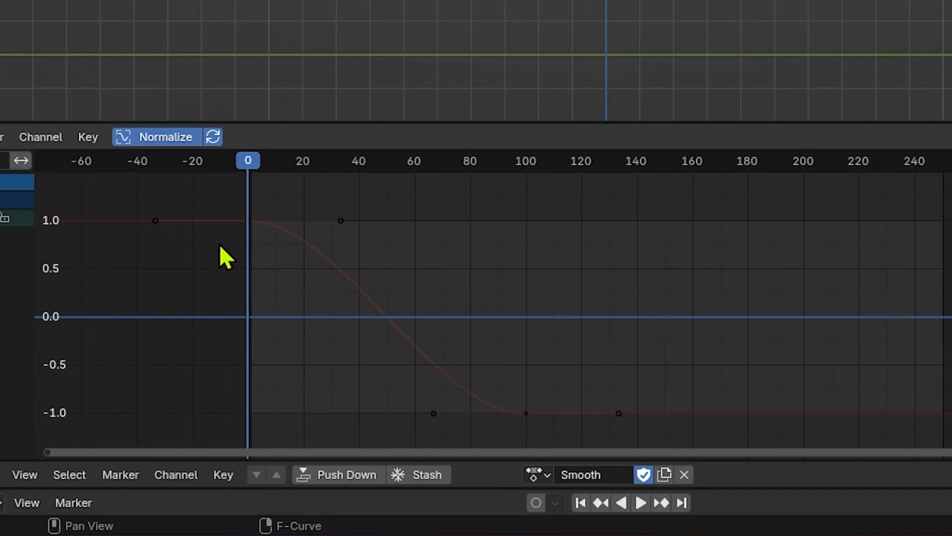
drag(119, 189, 682, 443)
drag(429, 253, 149, 228)
drag(240, 174, 794, 255)
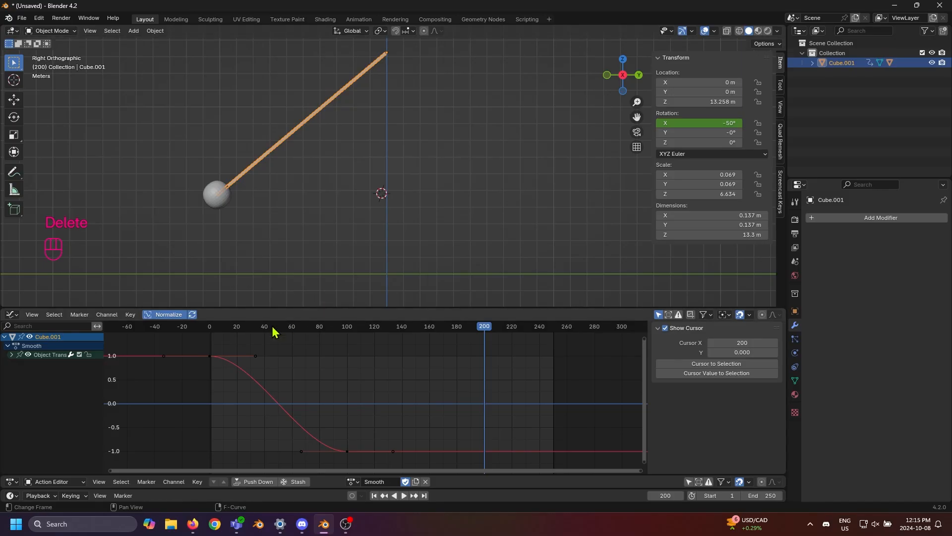
drag(296, 383, 145, 346)
drag(232, 360, 236, 369)
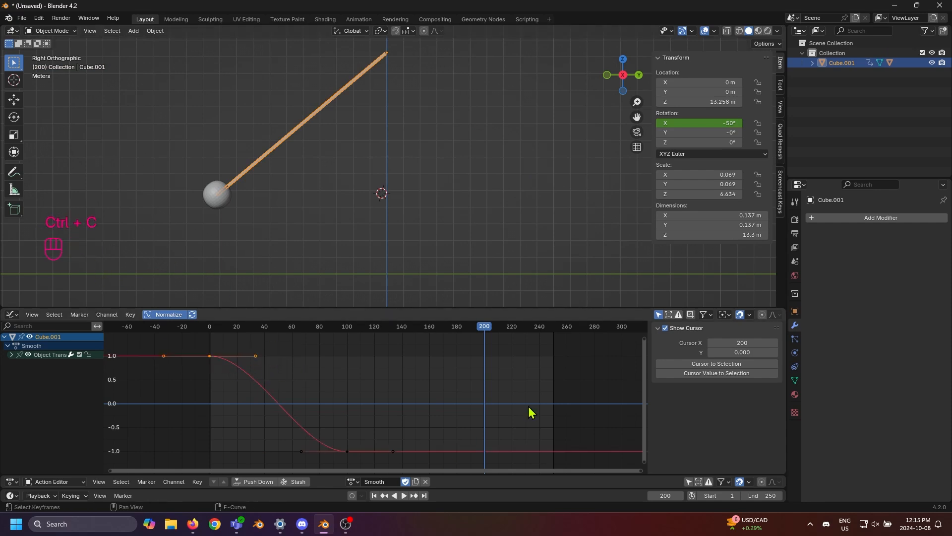
key(ctrl+v)
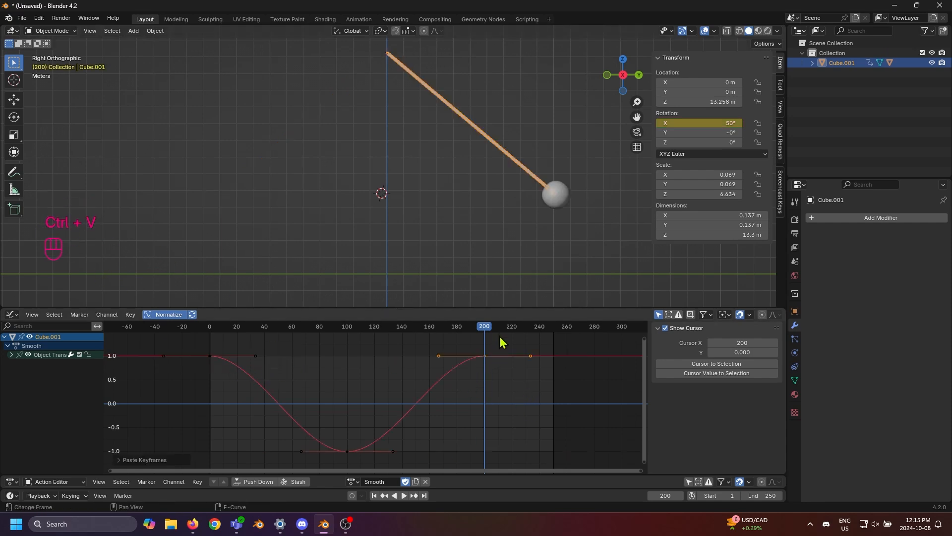
- Scrub through the full swing and play it from the start to check the motion
drag(491, 328, 401, 332)
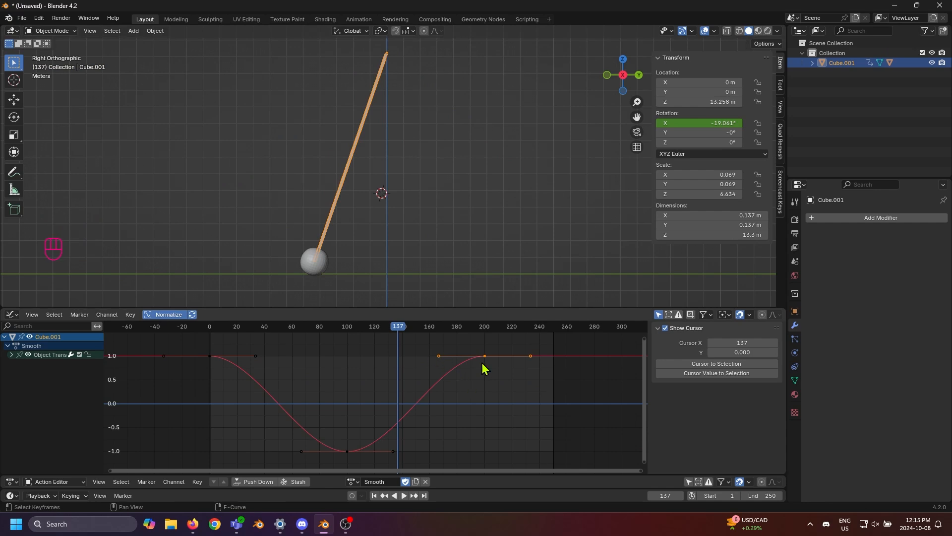
key(shift+Left)
key(space)
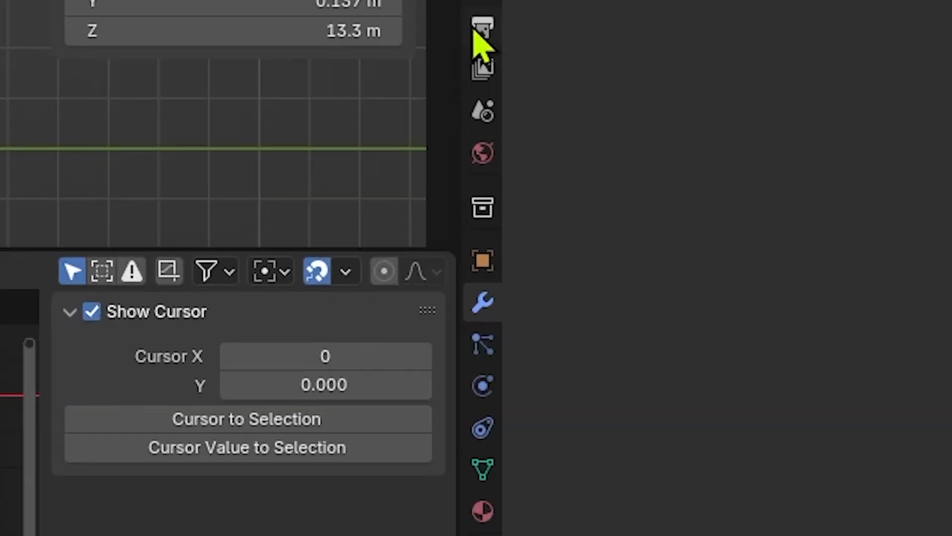
- Set the output frame rate to 60 fps and move the playhead back to about frame 200
click(647, 135)
click(866, 284)
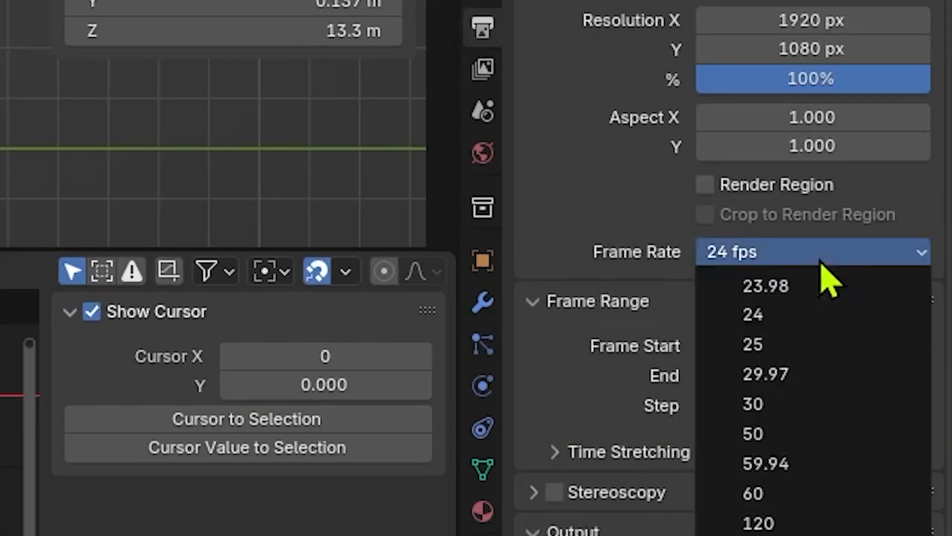
click(777, 491)
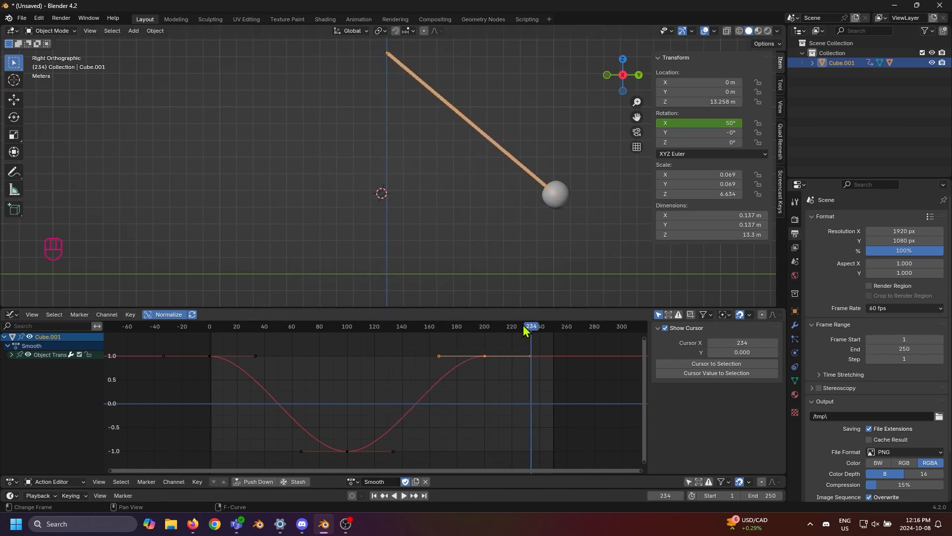
drag(524, 328, 489, 347)
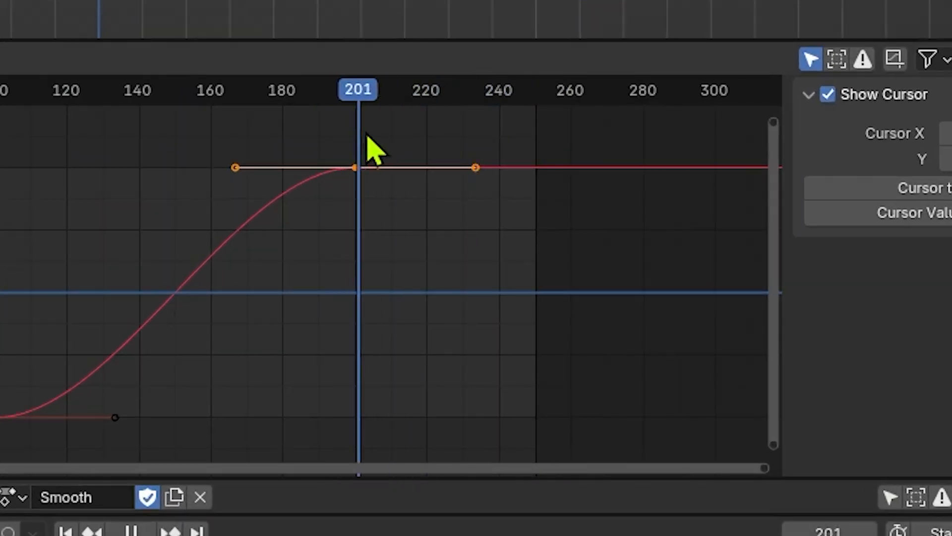
- Place the playhead at frame 200, set the timeline's end frame to 200 and play the looping swing
drag(367, 135, 356, 135)
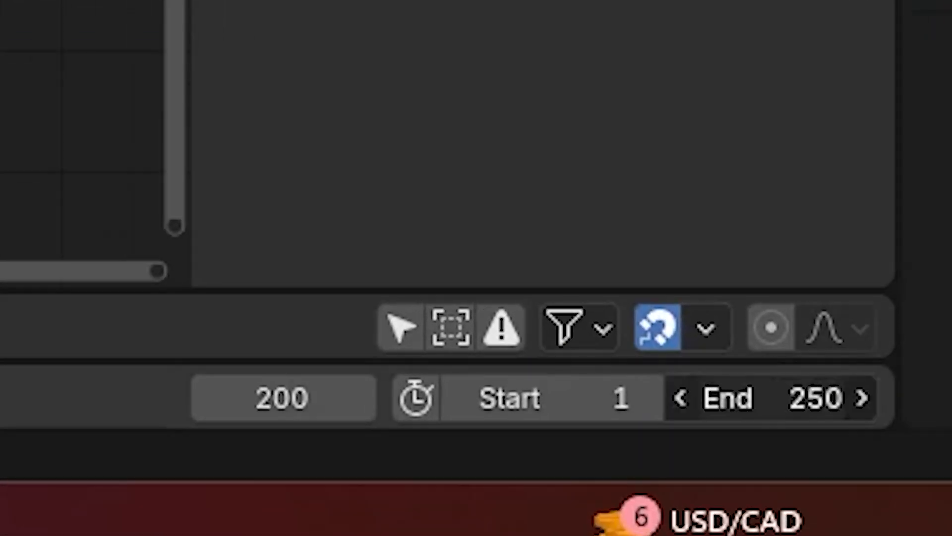
click(776, 406)
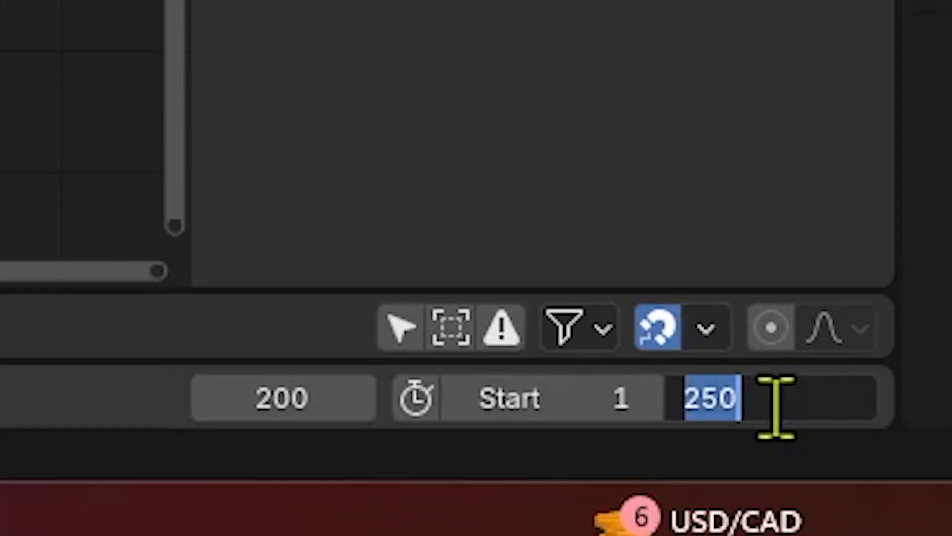
text(200)
key(Return)
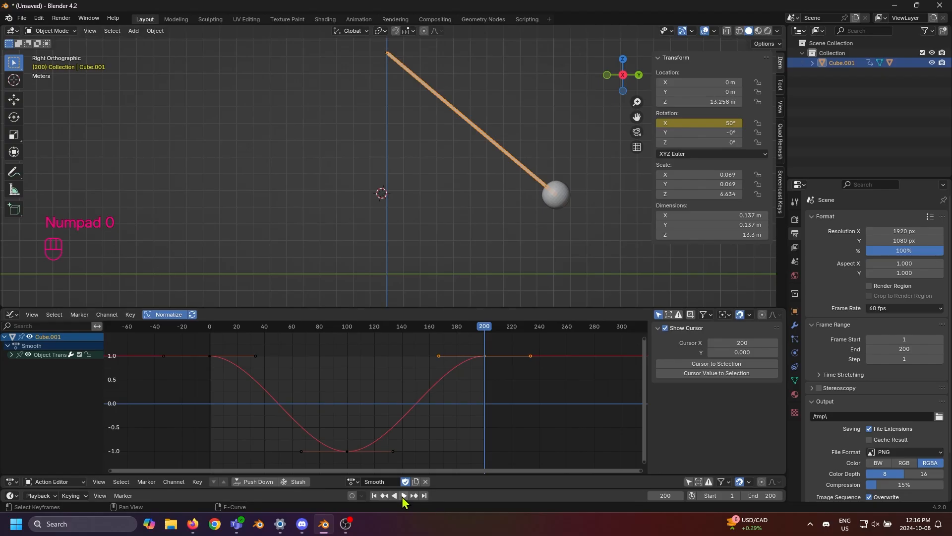
click(403, 497)
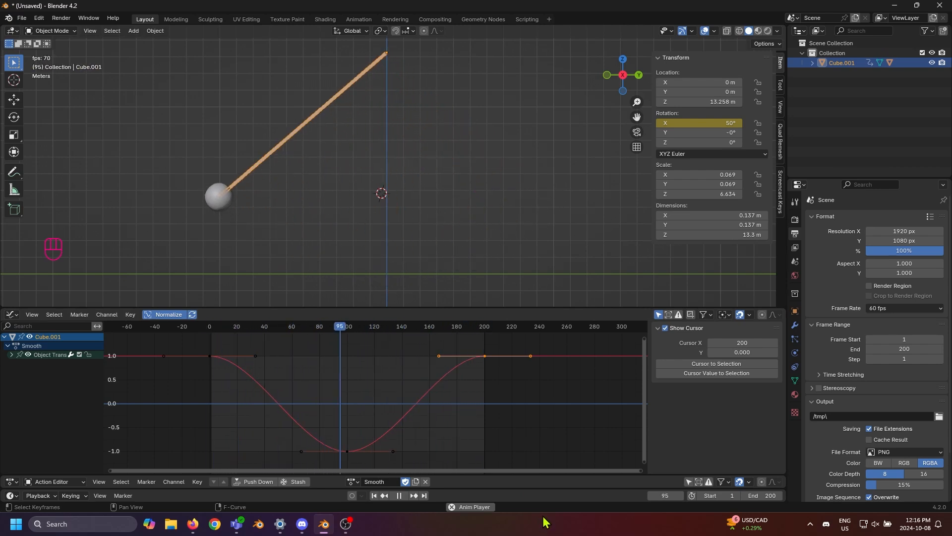
- Try scaling the handles of the curve's keyframe at frame 100 and moving that keyframe
click(354, 454)
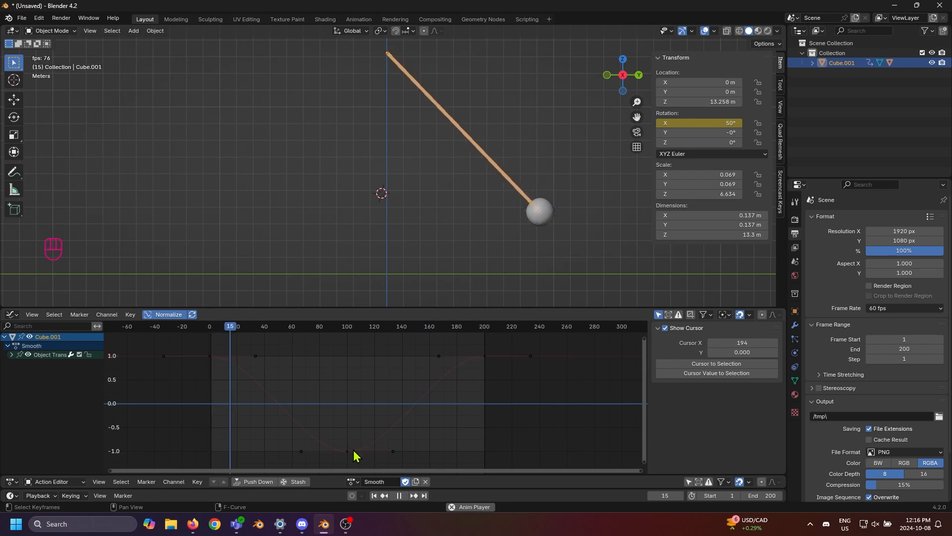
click(347, 452)
key(s)
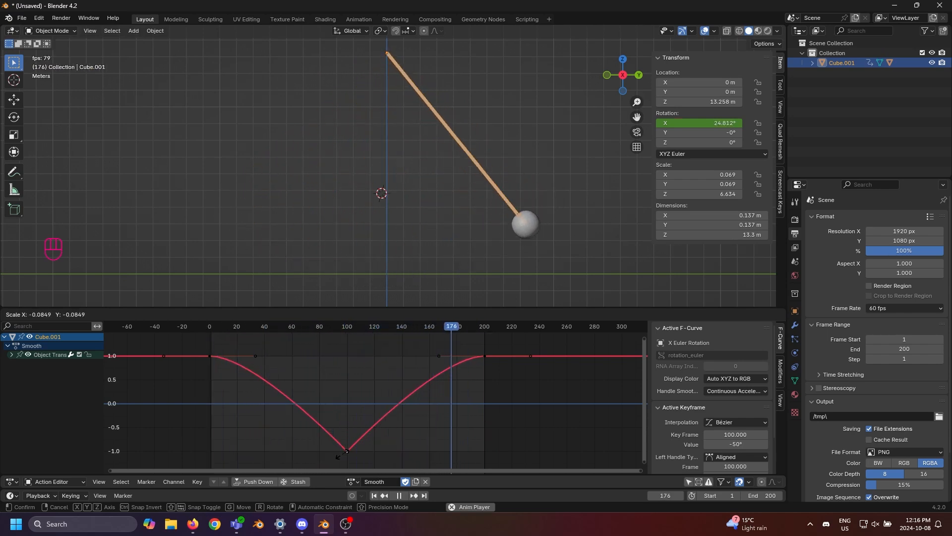
key(Escape)
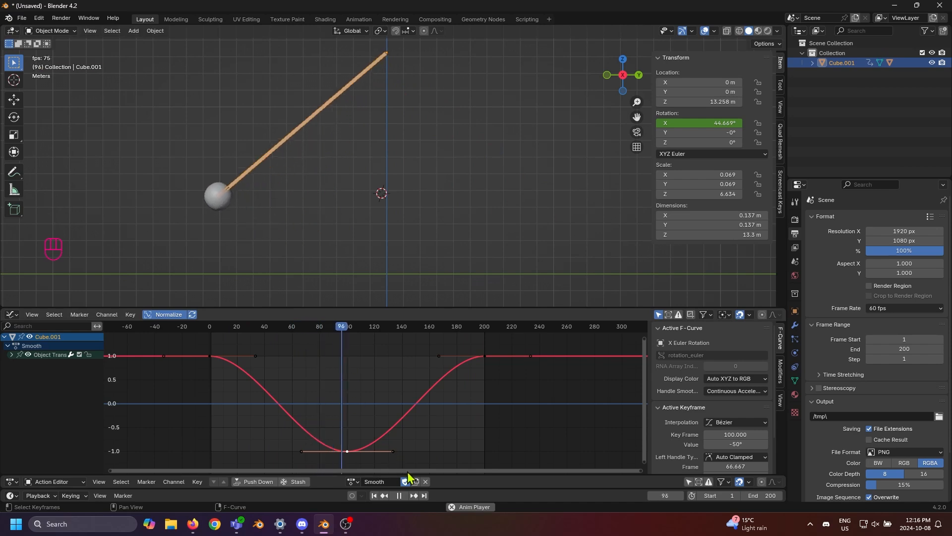
key(g)
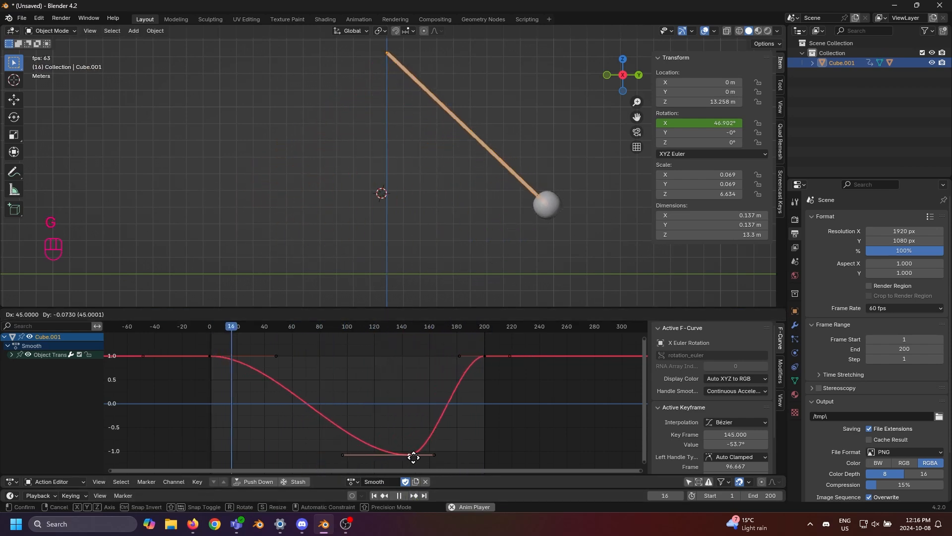
right_click(355, 446)
scroll(356, 445, down, 3)
key(g)
key(y)
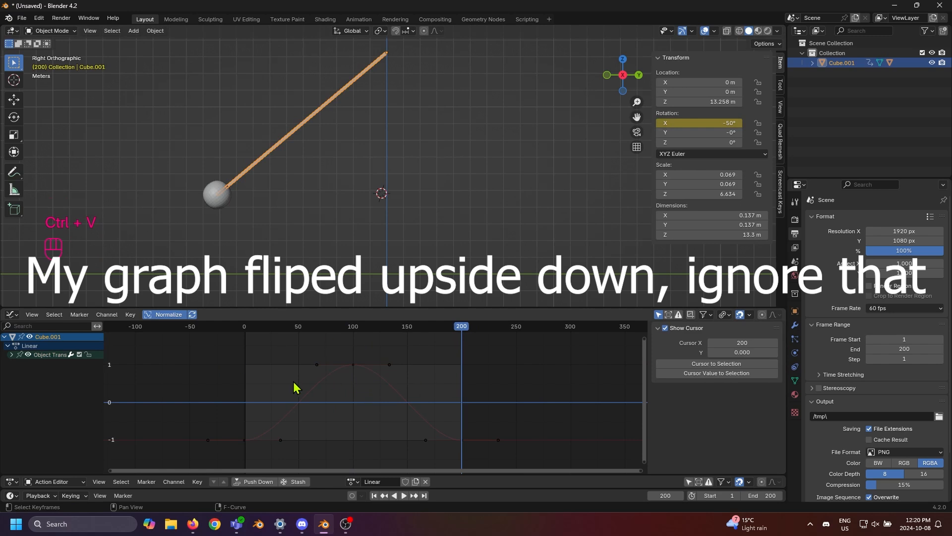
- Play the Linear action and shrink all its keyframe handles until the curve runs straight between keyframes
click(404, 495)
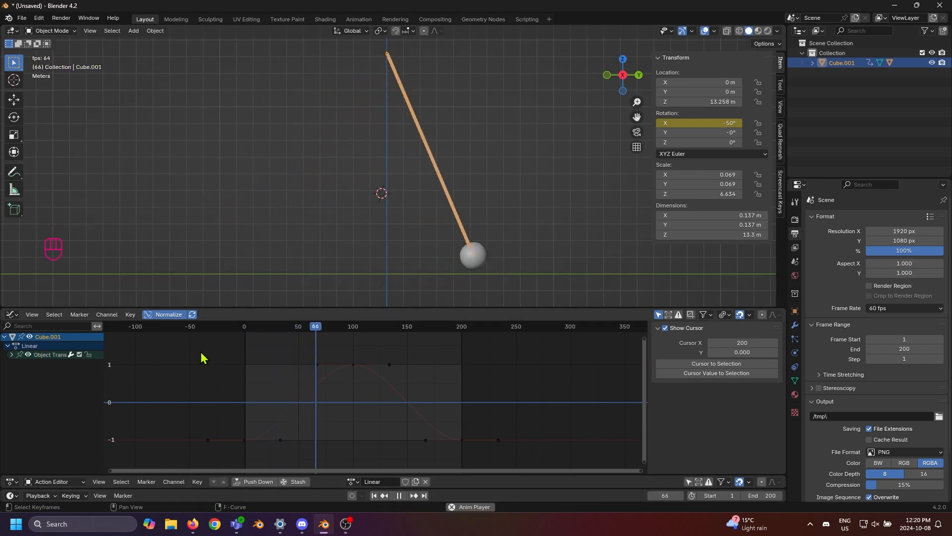
drag(185, 345, 534, 474)
key(s)
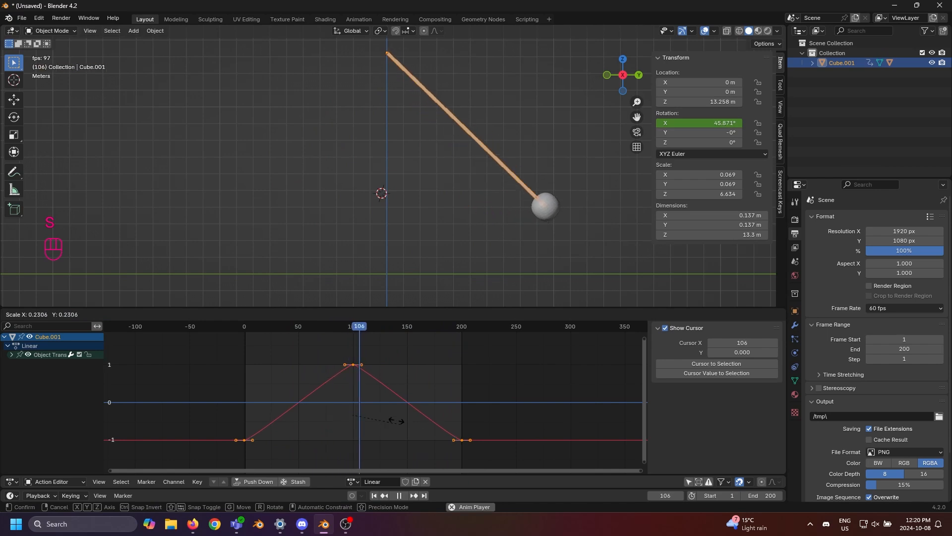
click(351, 406)
click(505, 409)
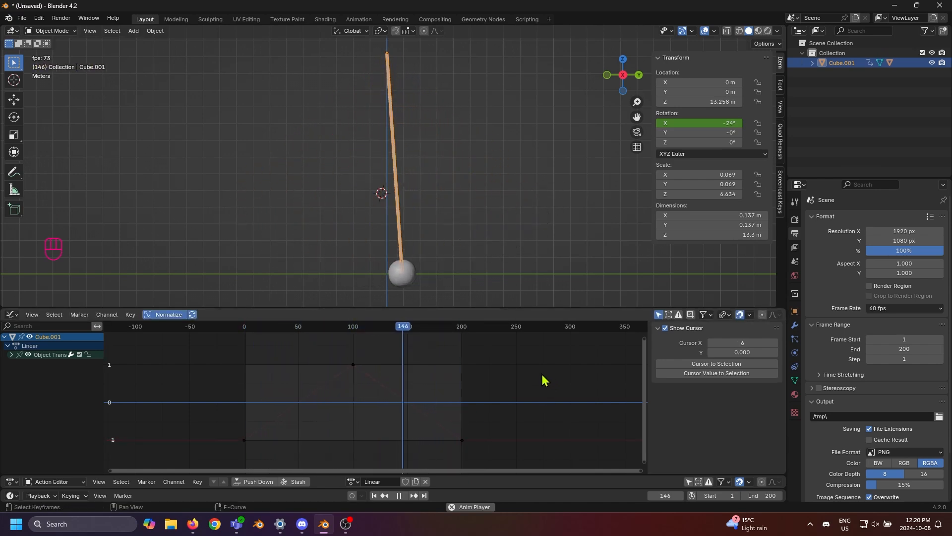
- Try scaling up the handles of the Linear action's keyframe at frame 100
drag(381, 351, 334, 370)
key(s)
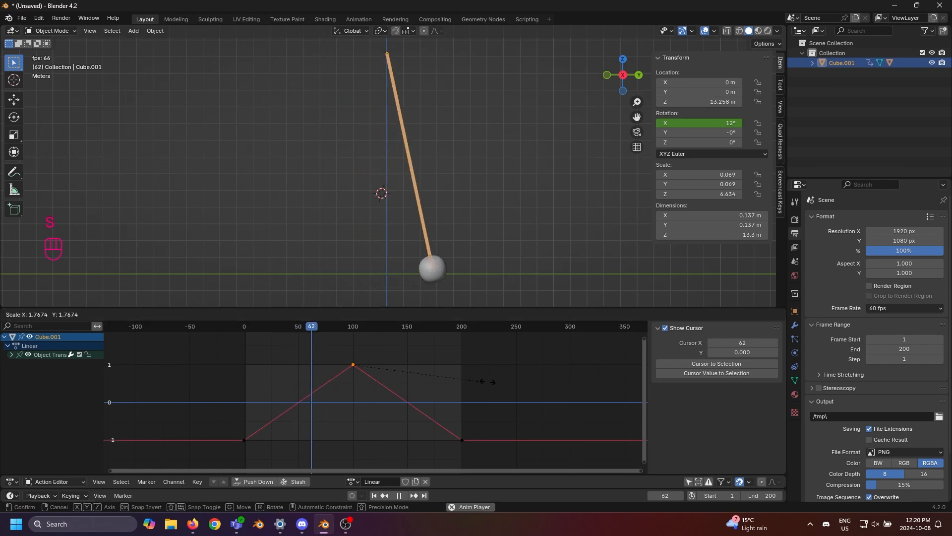
right_click(387, 358)
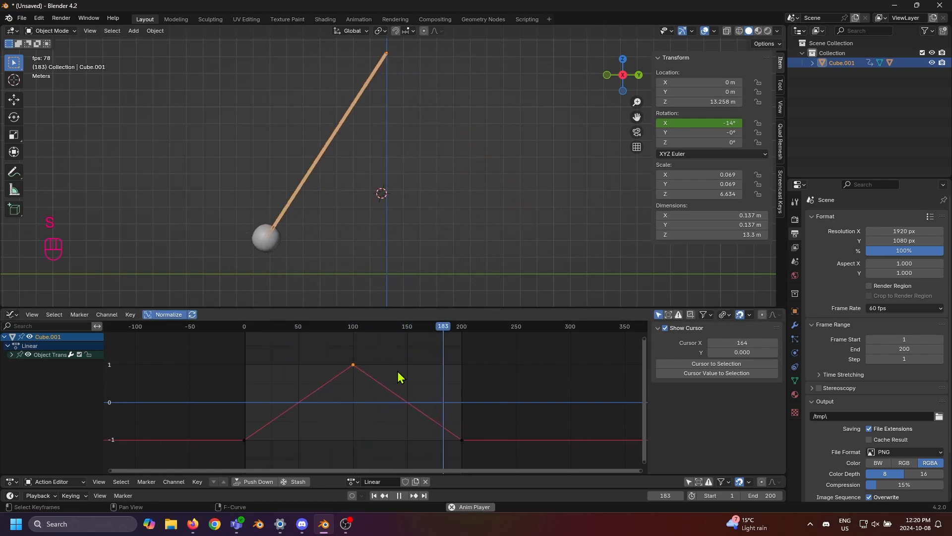
drag(379, 350, 342, 372)
click(426, 377)
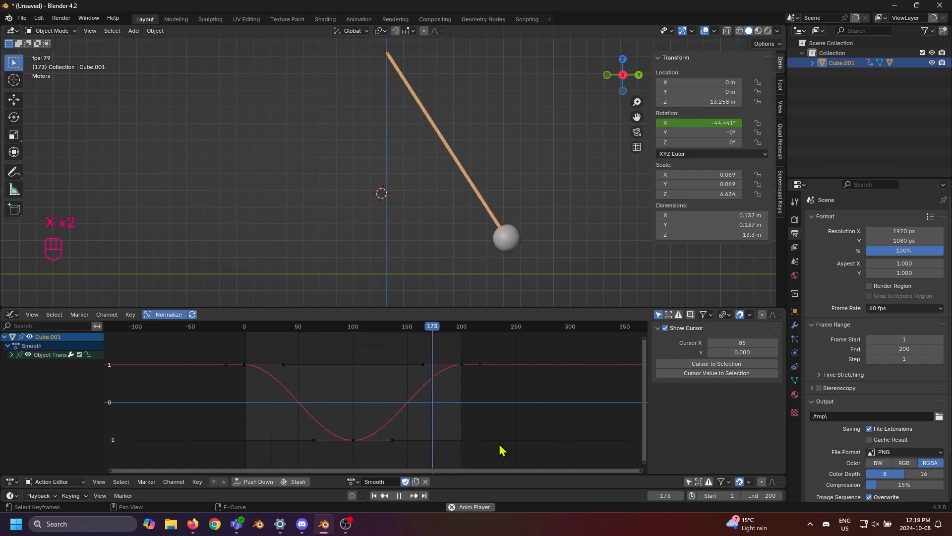
- Scale all keyframe handles of the Smooth action horizontally by about 1.67
drag(272, 347, 276, 457)
key(s)
key(x)
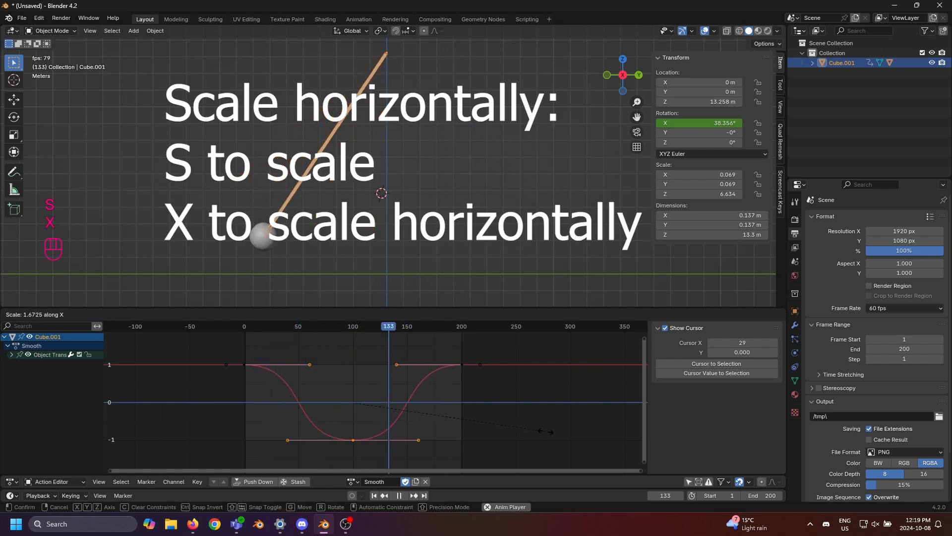
click(541, 432)
click(511, 439)
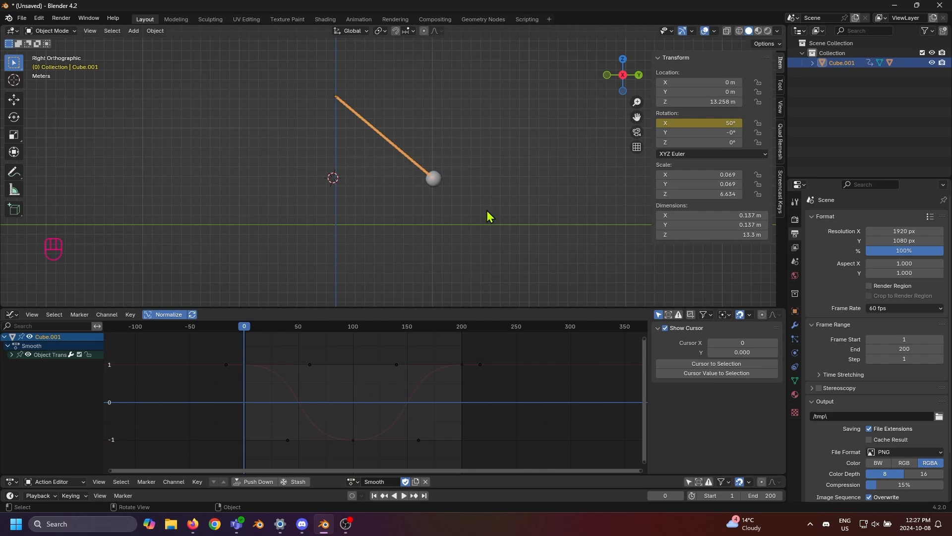
- Try duplicating the rod along Y without its ball and undo the copy
key(shift+d)
key(x)
key(y)
key(ctrl+z)
- Duplicate the rod together with its ball and place the copy along Y at about -13.55 m
shift+click(439, 179)
key(g)
right_click(477, 204)
key(g)
right_click(486, 214)
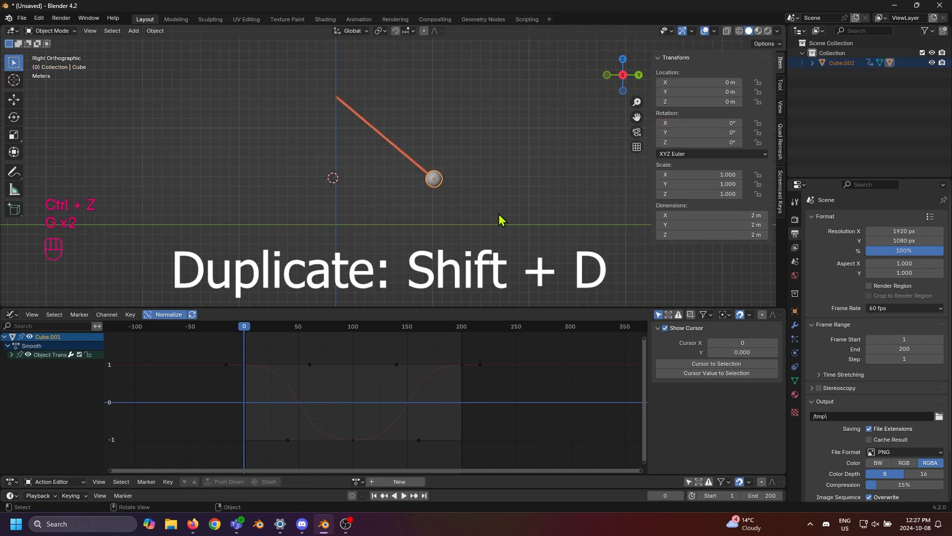
key(shift+d)
key(x)
key(y)
click(361, 230)
shift+middle_drag(346, 225, 373, 224)
click(348, 197)
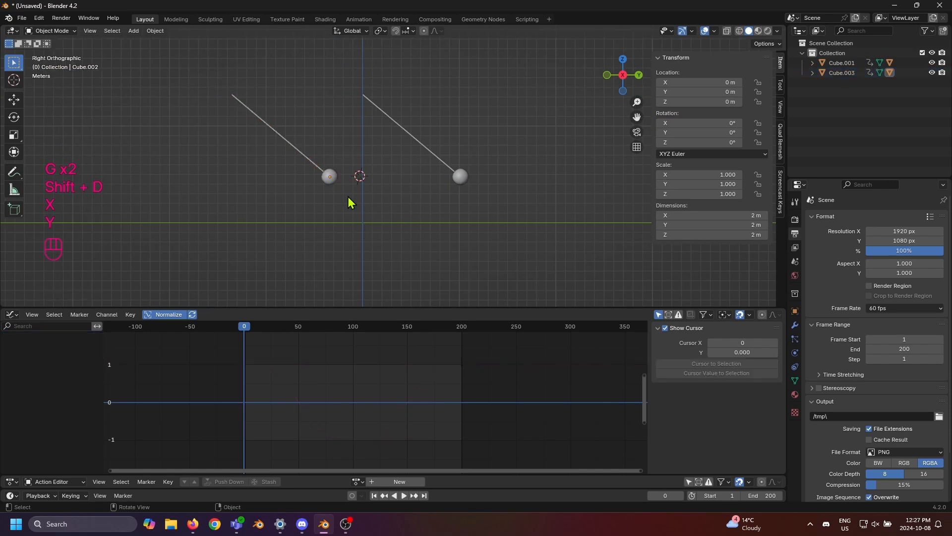
- Rename the action of the duplicated pendulum's rod to Smooth.L
click(308, 158)
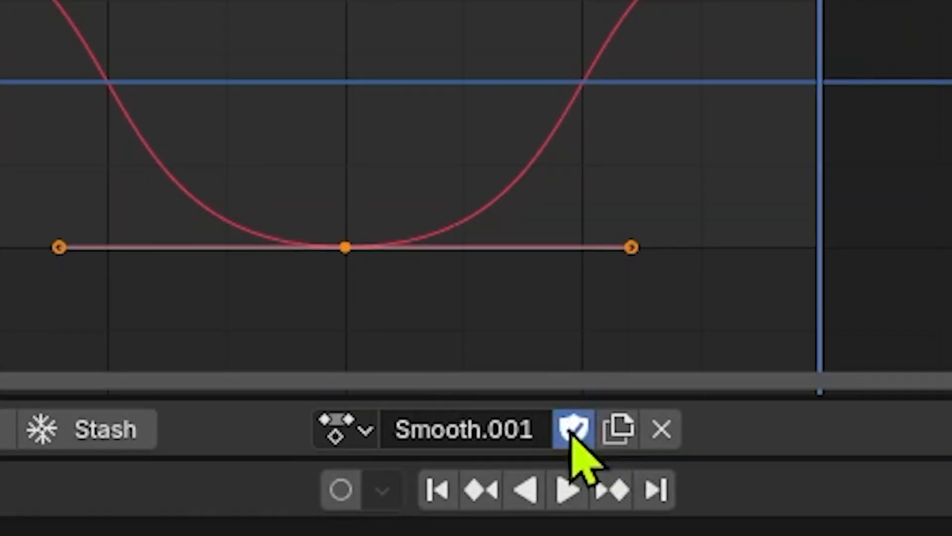
click(517, 432)
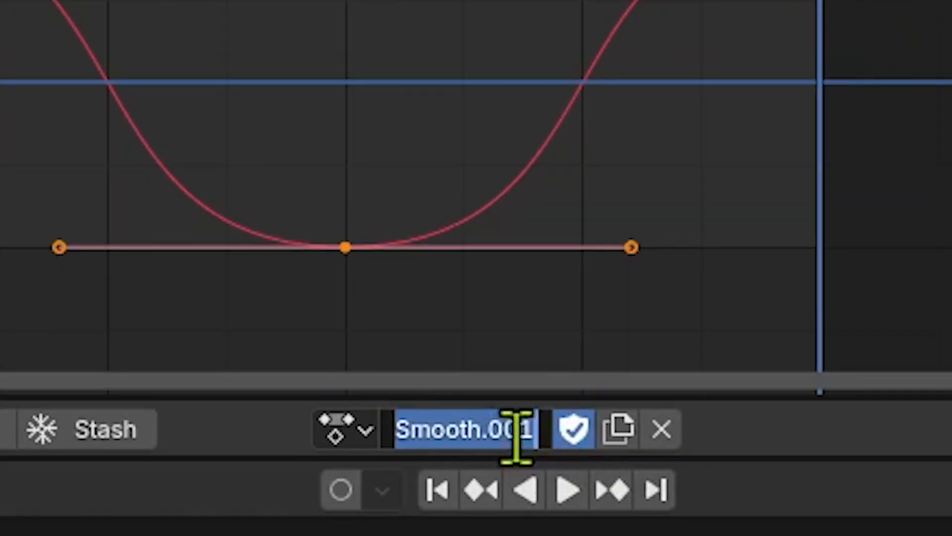
double_click(516, 431)
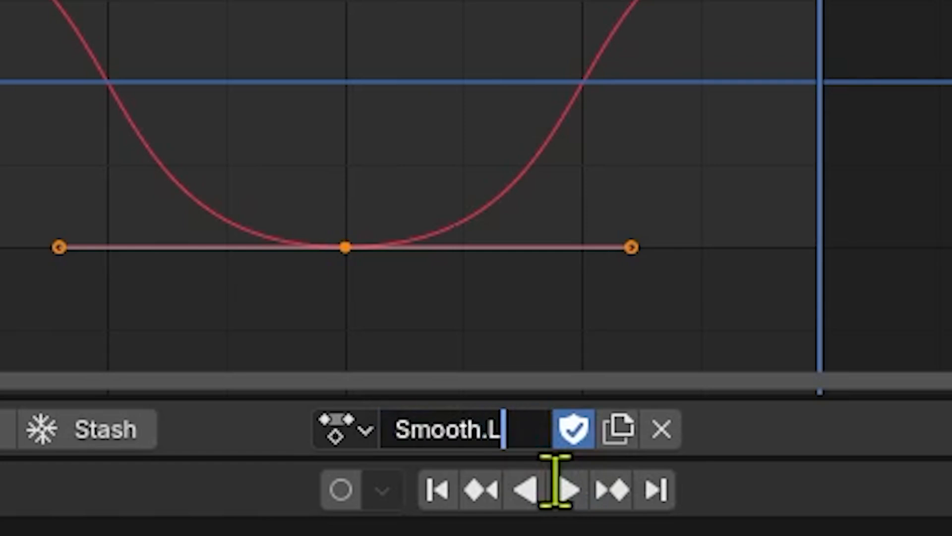
text(L)
key(Return)
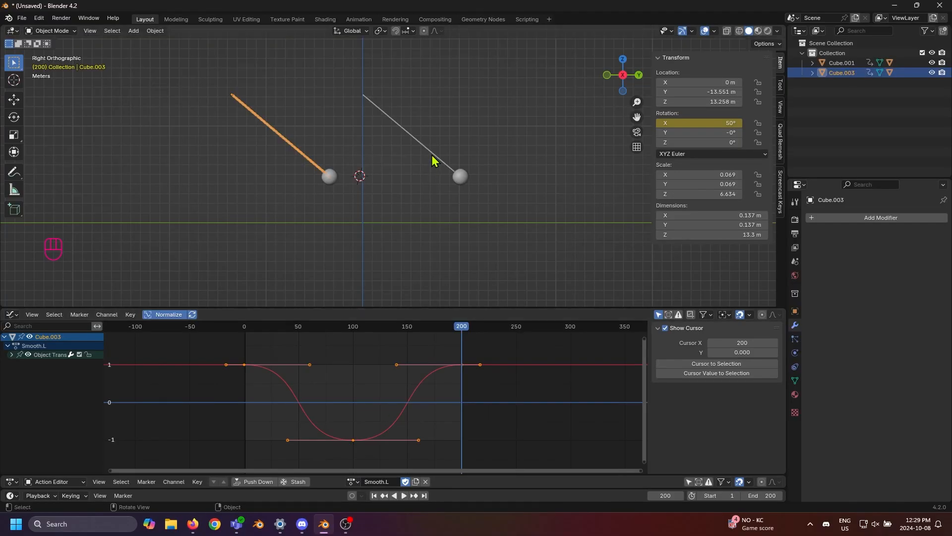
- Rename the action of the original pendulum's rod to Smooth.R
click(433, 156)
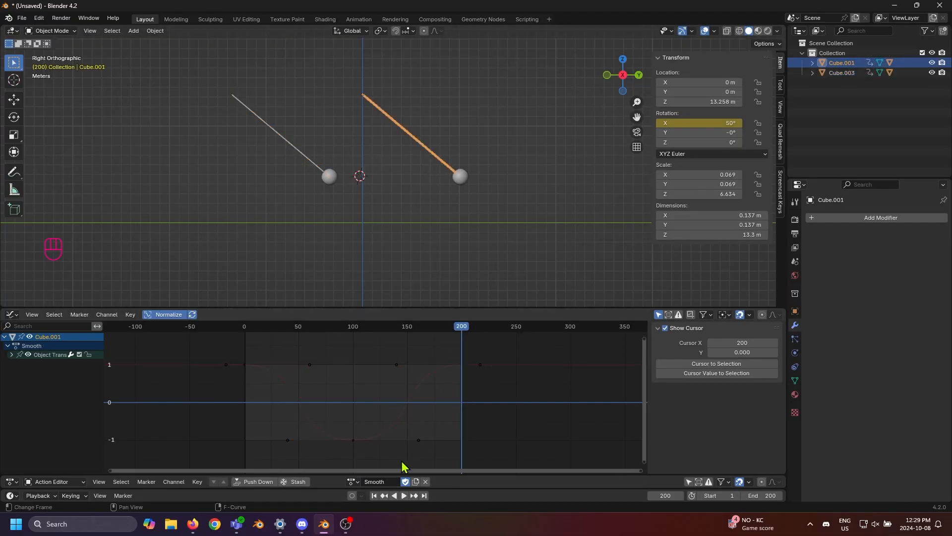
click(393, 484)
click(393, 484)
text(.R)
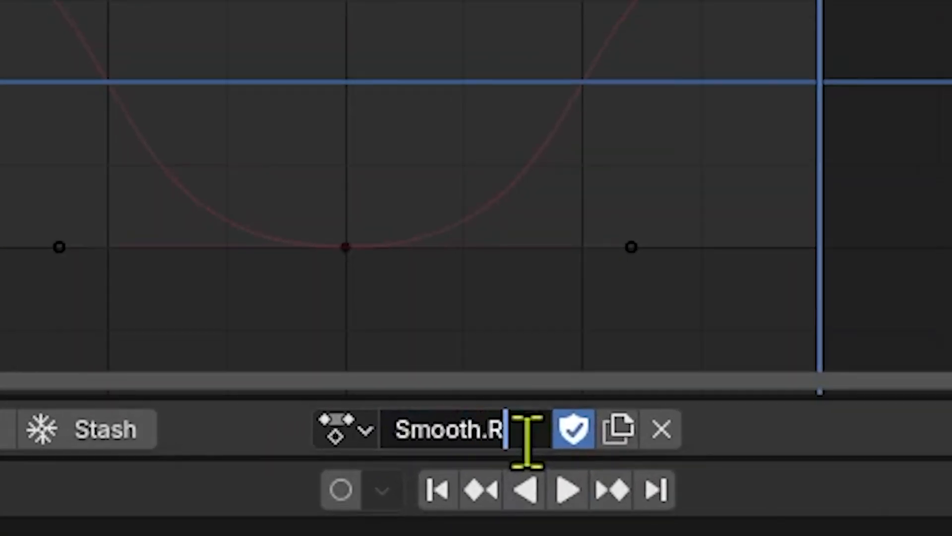
key(Return)
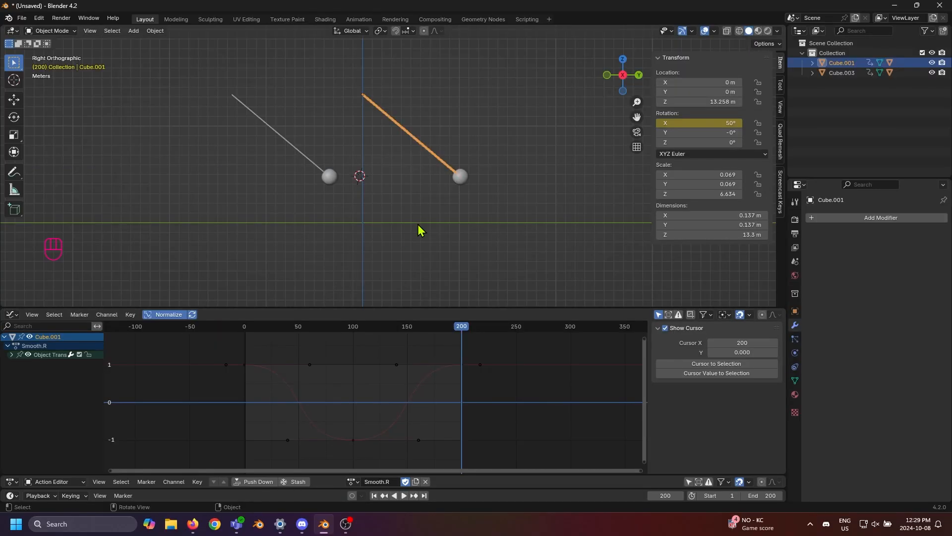
- Duplicate the original pendulum along Y to about -3.39 m and remove the copy's action and rotation so it hangs straight
drag(474, 105, 429, 194)
key(shift+d)
key(x)
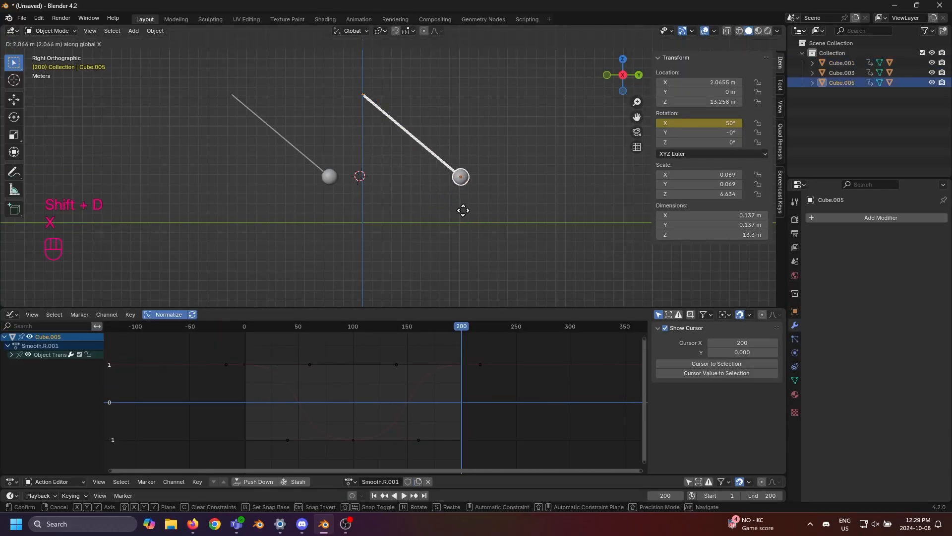
key(y)
click(462, 214)
click(568, 451)
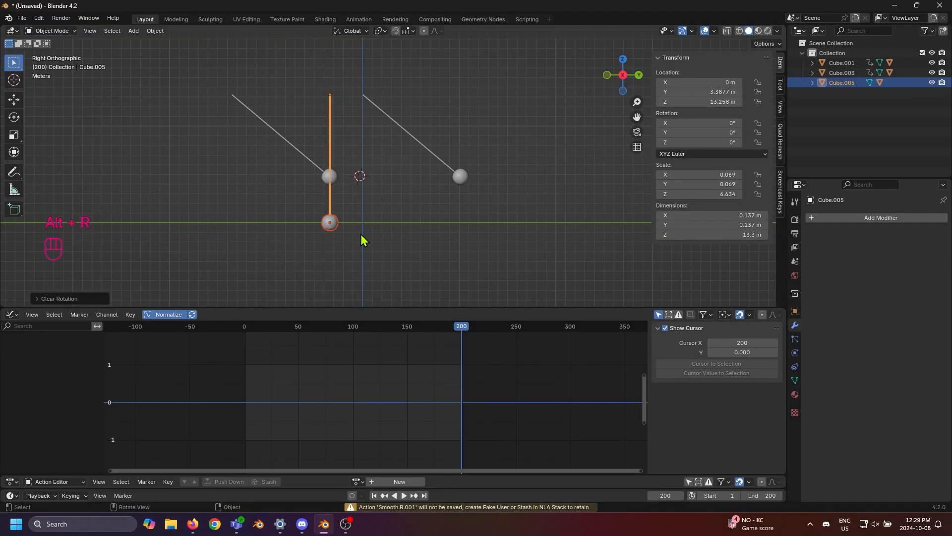
- Move the Smooth.L pendulum's rod and ball along Y to about -17.04 m
drag(281, 162, 281, 158)
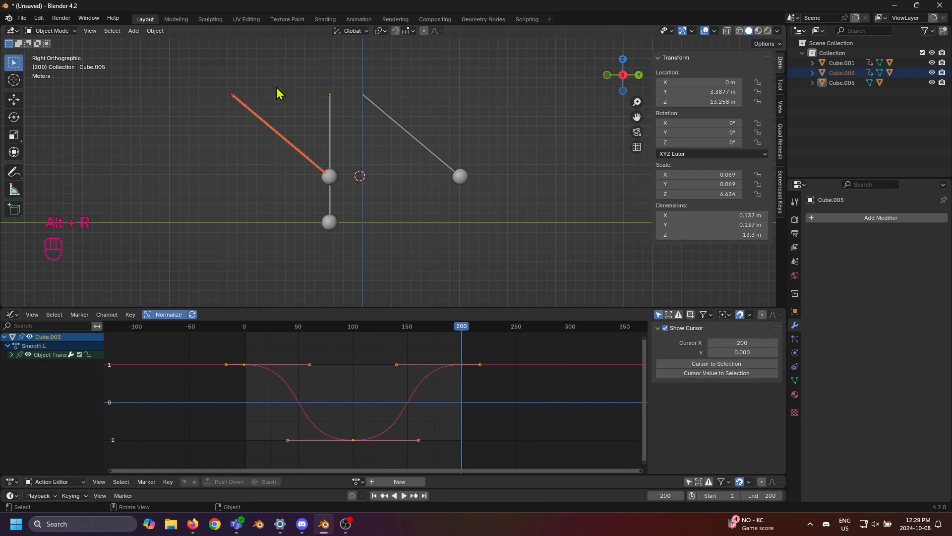
click(229, 91)
drag(201, 63, 327, 193)
key(y)
key(g)
key(y)
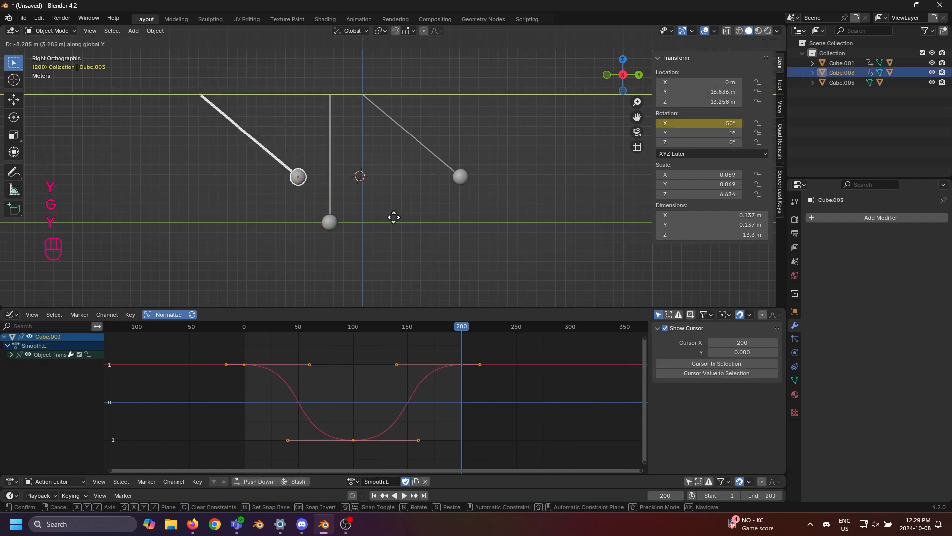
click(392, 218)
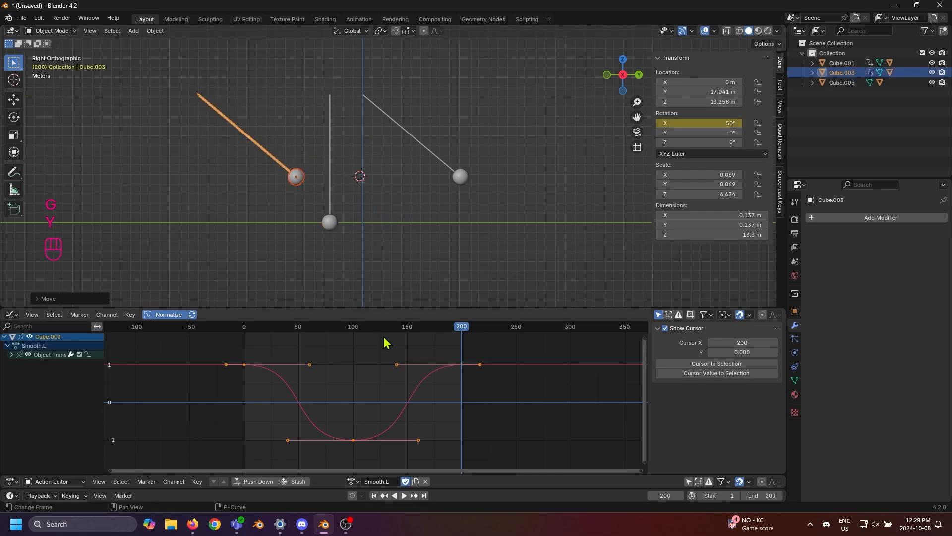
- Duplicate the straight-hanging pendulum and place the copy about 2 m away along Y
drag(323, 227, 331, 253)
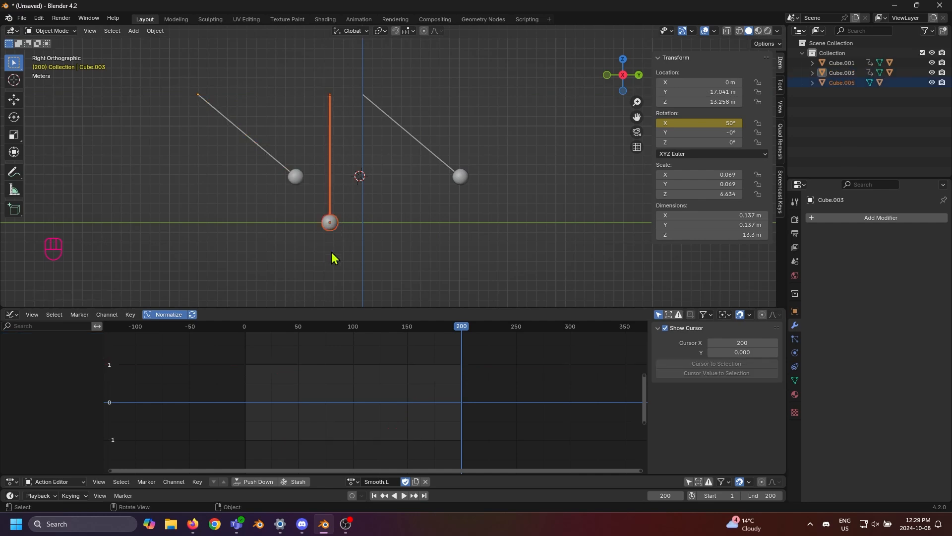
key(shift+d)
key(x)
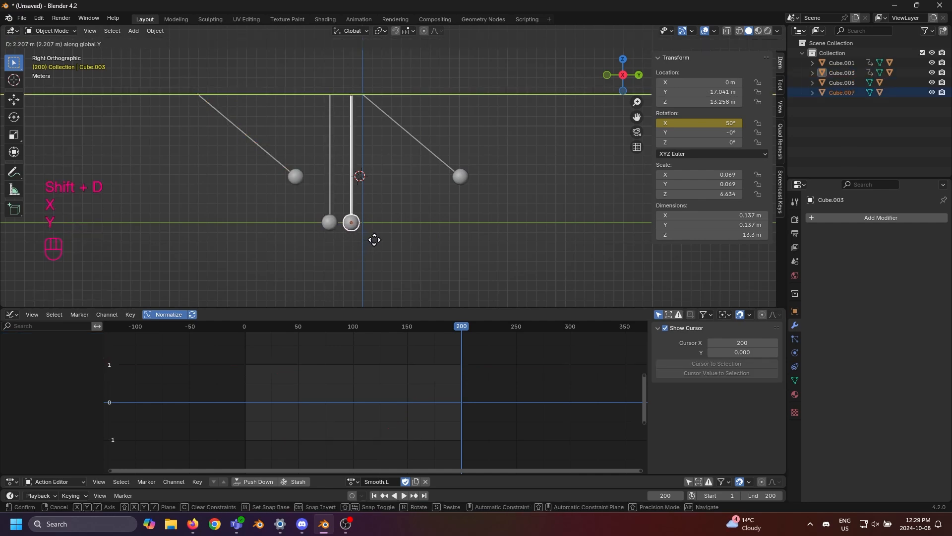
click(369, 239)
- Nudge the newly duplicated straight pendulum along Y until its ball sits right beside the neighbouring ball
scroll(368, 260, up, 4)
shift+middle_drag(370, 267, 387, 219)
scroll(347, 243, up, 4)
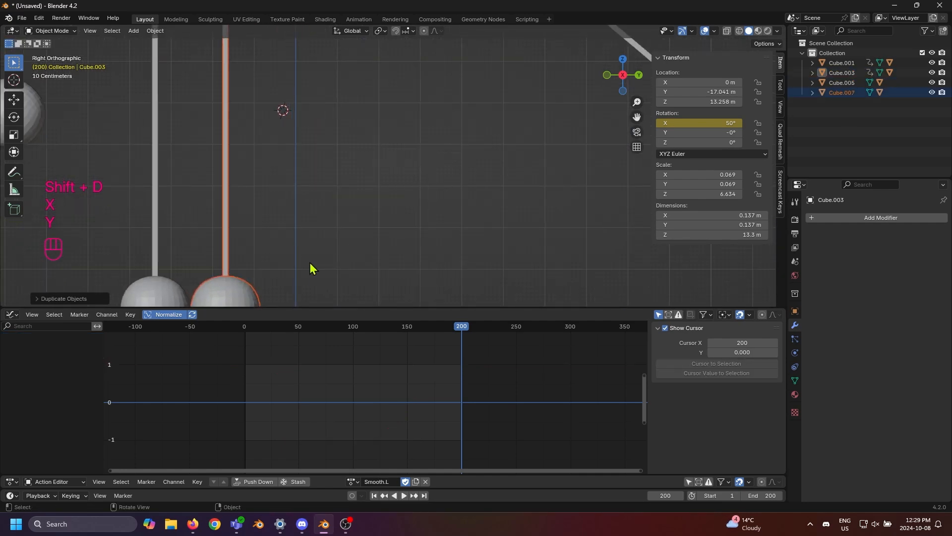
shift+middle_drag(309, 264, 427, 168)
scroll(379, 248, up, 3)
shift+middle_drag(391, 264, 467, 214)
scroll(474, 219, up, 2)
key(g)
key(y)
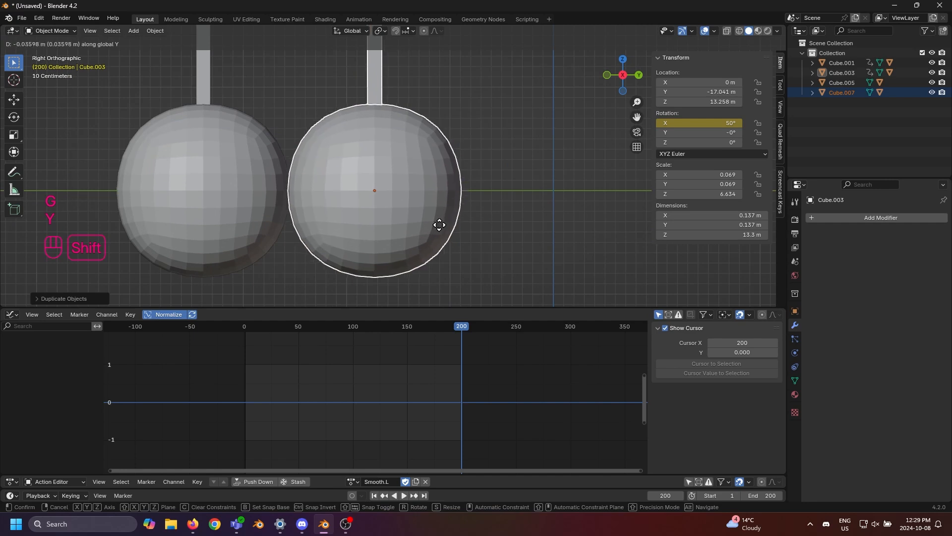
click(436, 224)
- Duplicate the straight-hanging pendulum along Y and place the third still ball right beside the second
key(shift+d)
key(y)
click(552, 272)
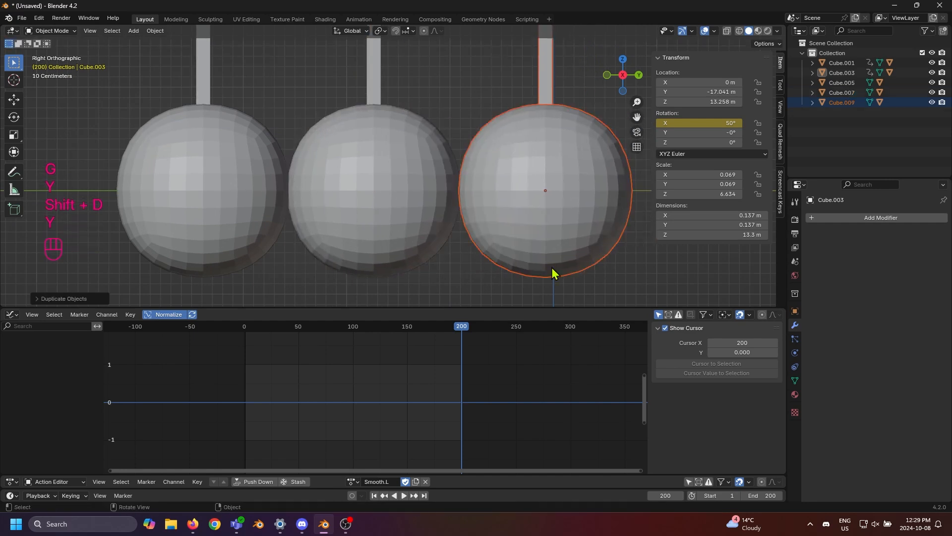
- Move the Smooth.R pendulum's rod and ball along Y by about 1.3 m, beyond the three still pendulums
scroll(526, 258, down, 8)
scroll(499, 240, down, 3)
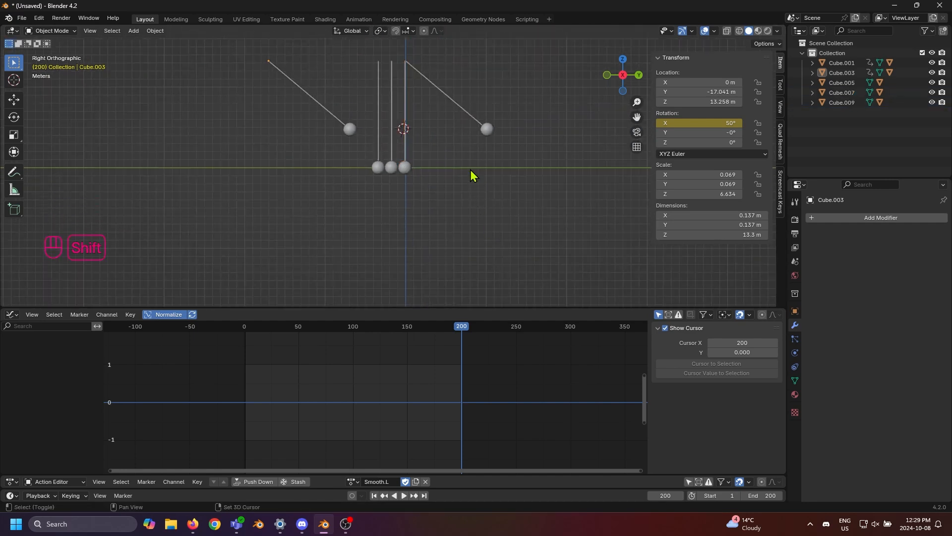
shift+middle_drag(470, 169, 449, 206)
click(447, 158)
key(g)
key(y)
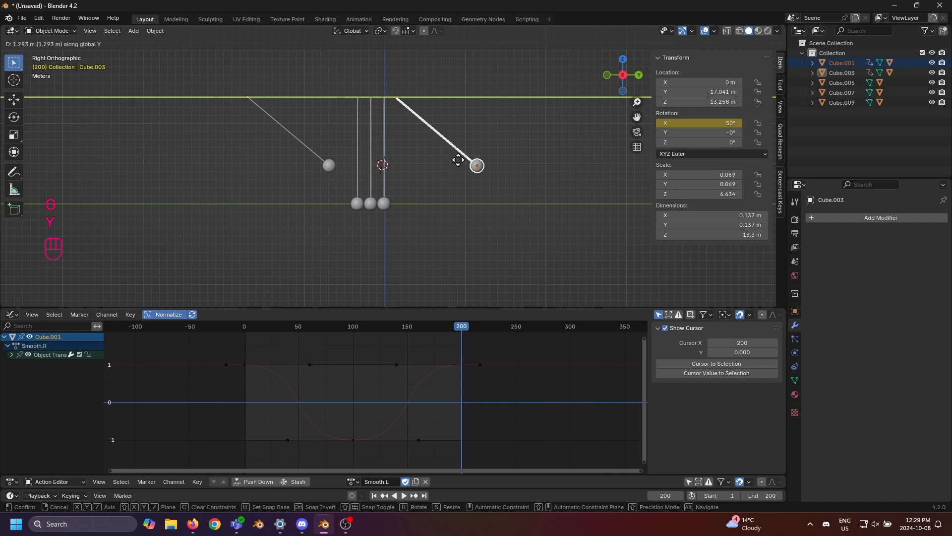
click(458, 159)
- Move the Smooth.L pendulum's rod and ball along Y to about -4.85 m, beside the three still pendulums
click(319, 156)
key(g)
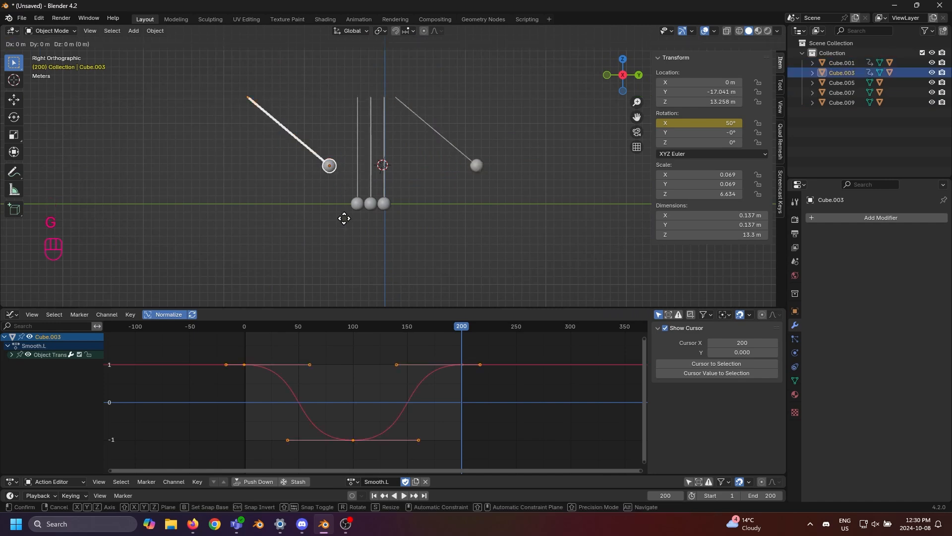
key(y)
click(442, 244)
- At frame 150, move the Smooth.R pendulum's rod and ball along Y to about 1.53 m, beside the adjacent still ball
click(443, 251)
key(space)
click(448, 326)
drag(447, 331, 406, 289)
scroll(404, 259, up, 5)
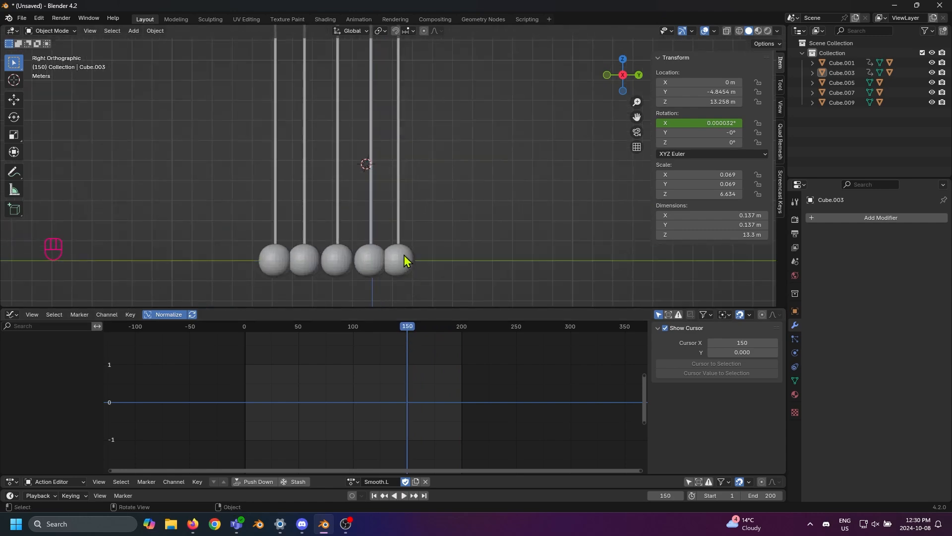
shift+middle_drag(422, 112, 428, 225)
drag(395, 97, 434, 432)
shift+middle_drag(447, 251, 434, 111)
key(g)
key(y)
click(418, 237)
- Move the Smooth.L pendulum's rod and ball along Y to about -5.08 m so the ball rests beside its neighbour
drag(281, 262, 239, 240)
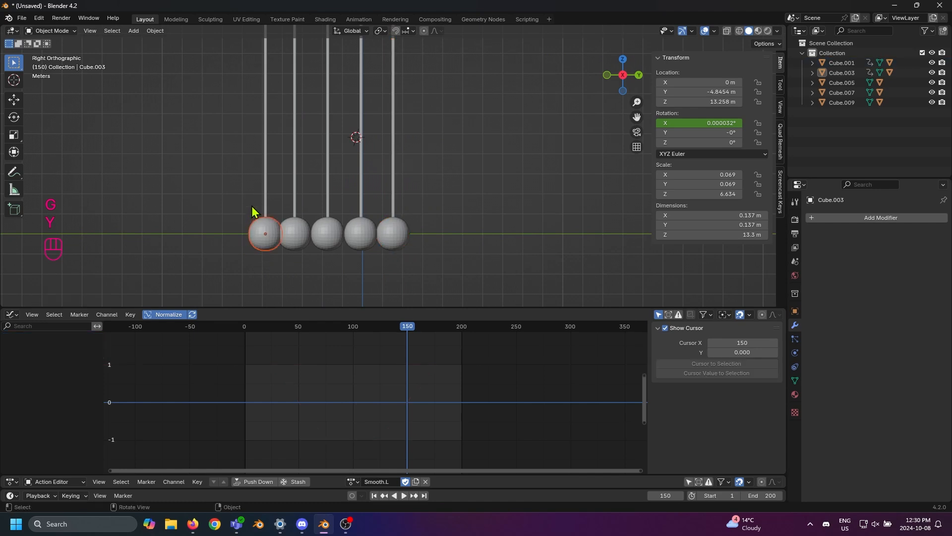
shift+drag(275, 205, 275, 207)
key(g)
key(y)
click(214, 204)
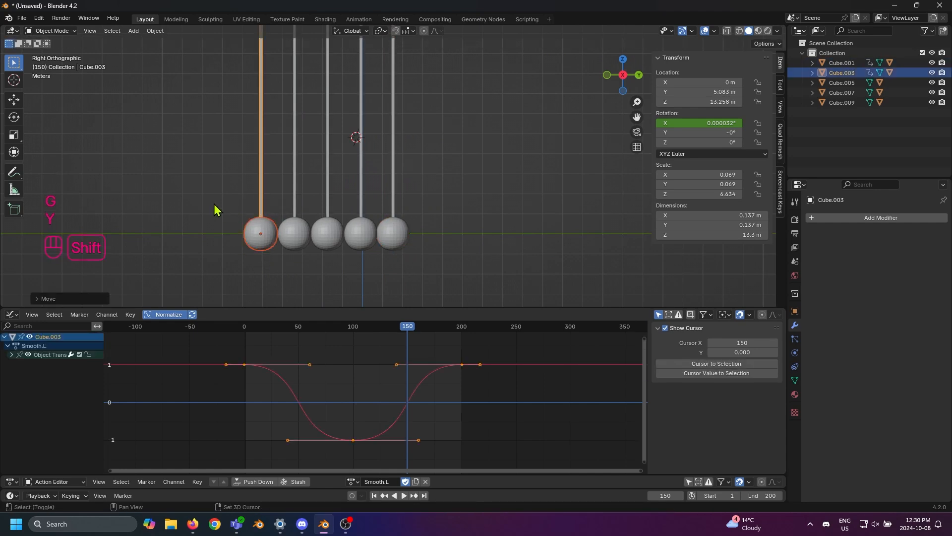
click(214, 204)
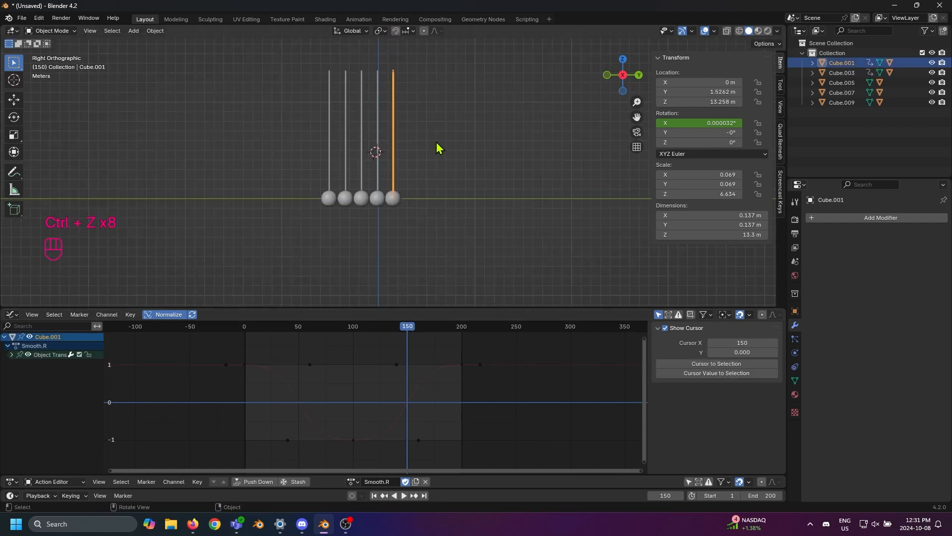
- Insert rotation keyframes on the Smooth.R rod at frame 50, where it hangs straight
click(436, 142)
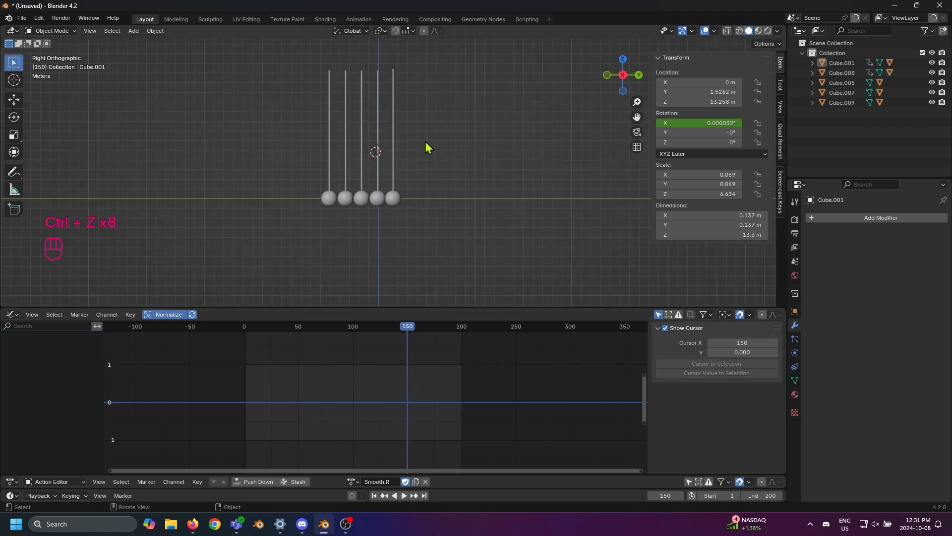
click(394, 174)
drag(407, 328, 465, 340)
click(240, 328)
key(space)
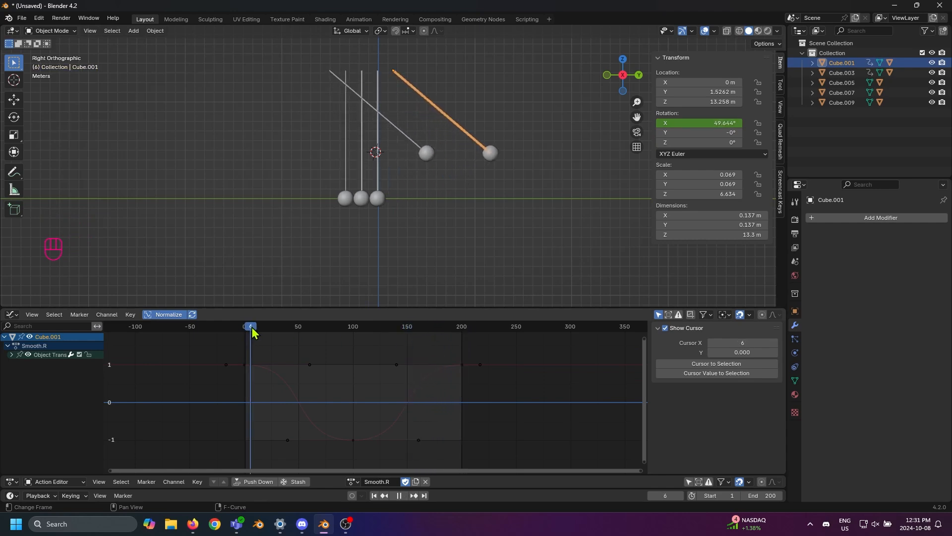
mouse_move(300, 346)
mouse_down()
mouse_move(405, 355)
mouse_move(301, 362)
mouse_up()
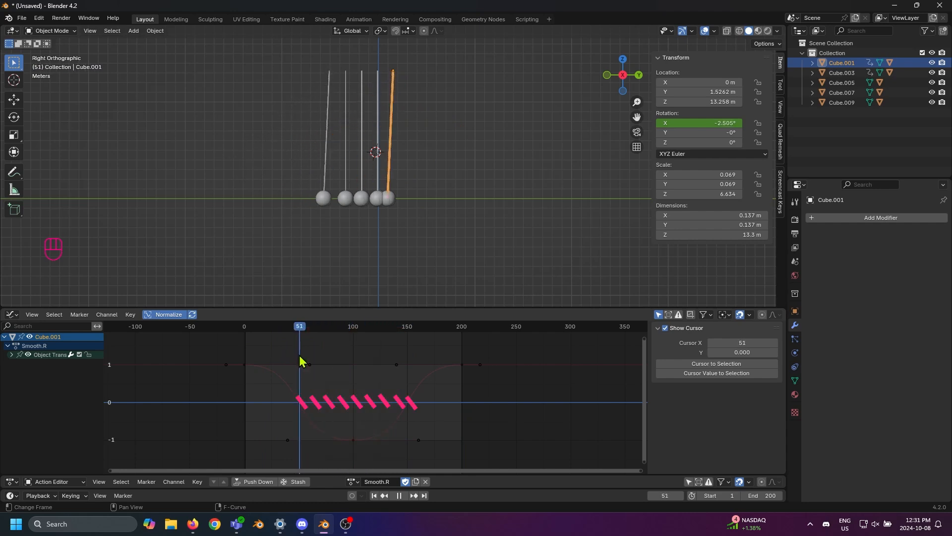
drag(301, 362, 299, 361)
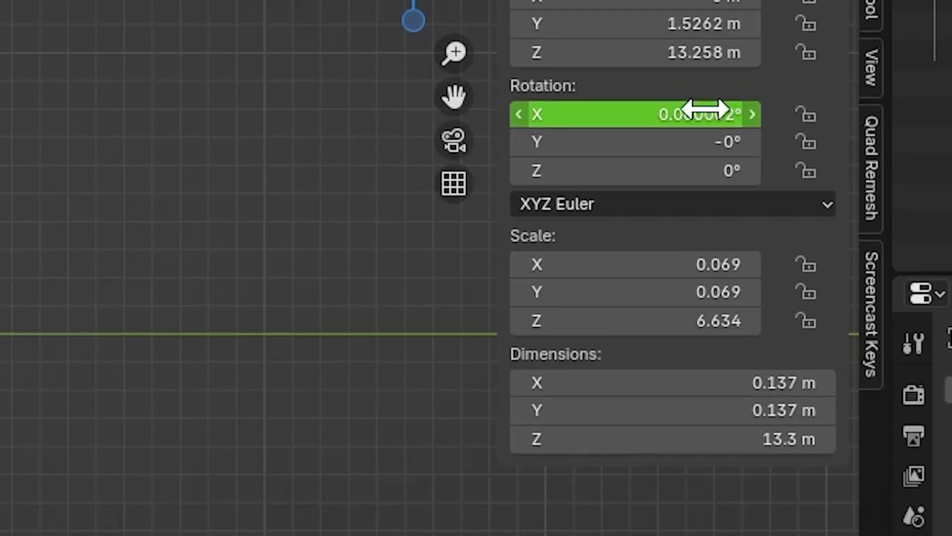
right_click(719, 123)
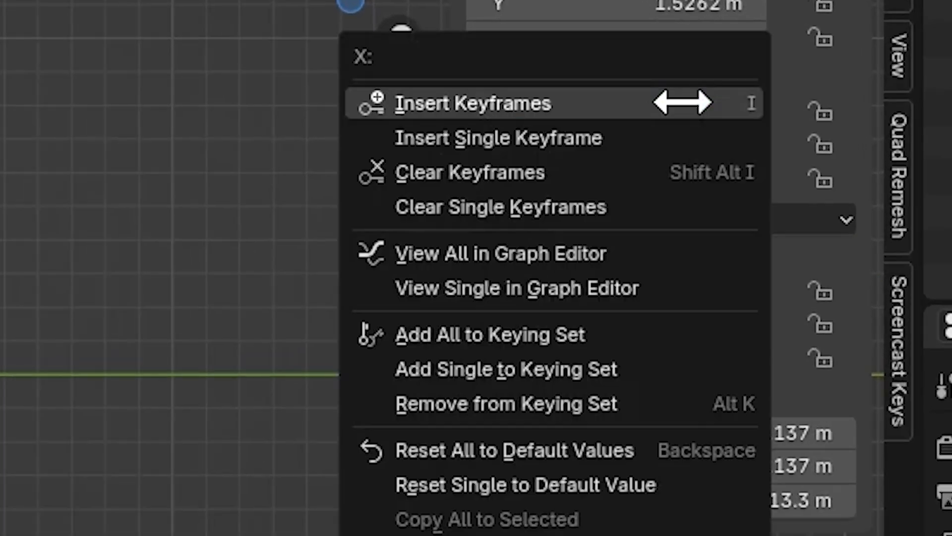
click(718, 121)
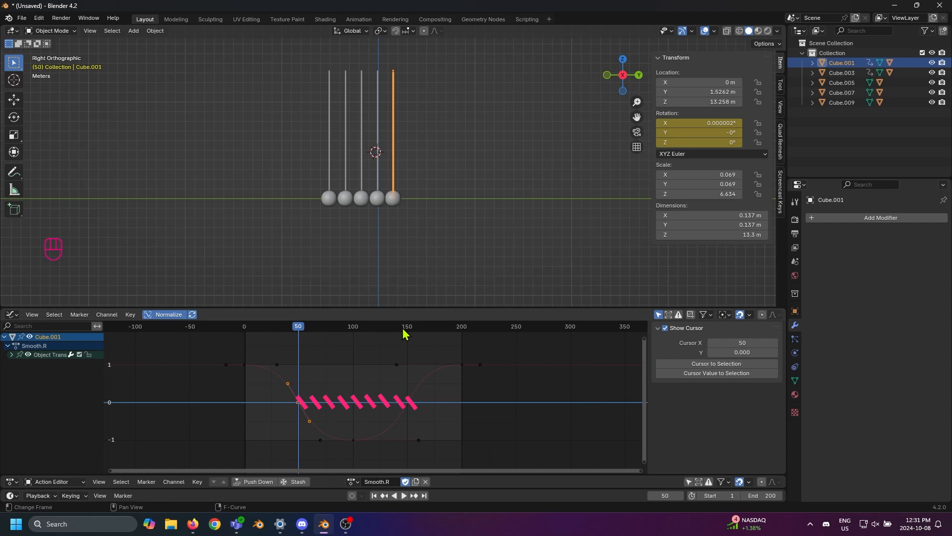
- Insert a single X rotation keyframe on the Smooth.R rod at frame 150
drag(402, 334, 407, 333)
key(space)
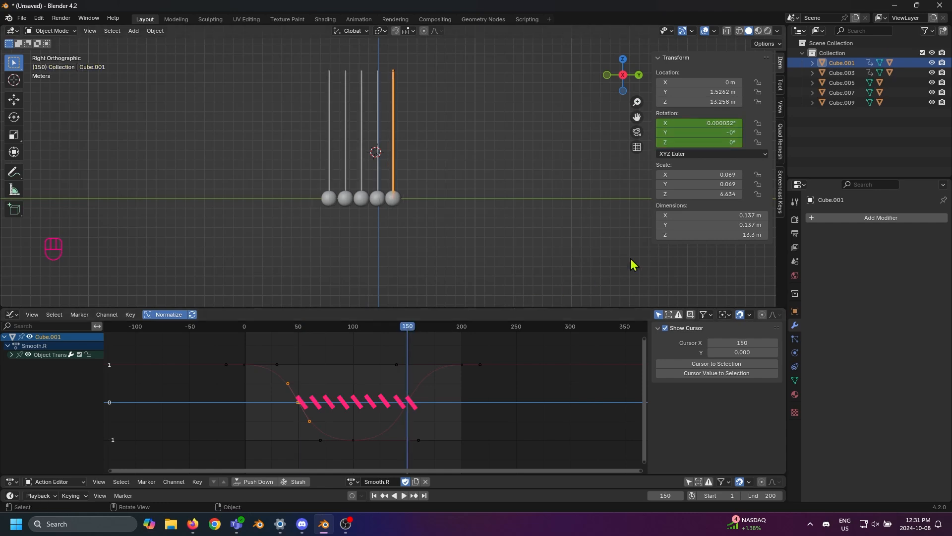
right_click(722, 129)
click(714, 132)
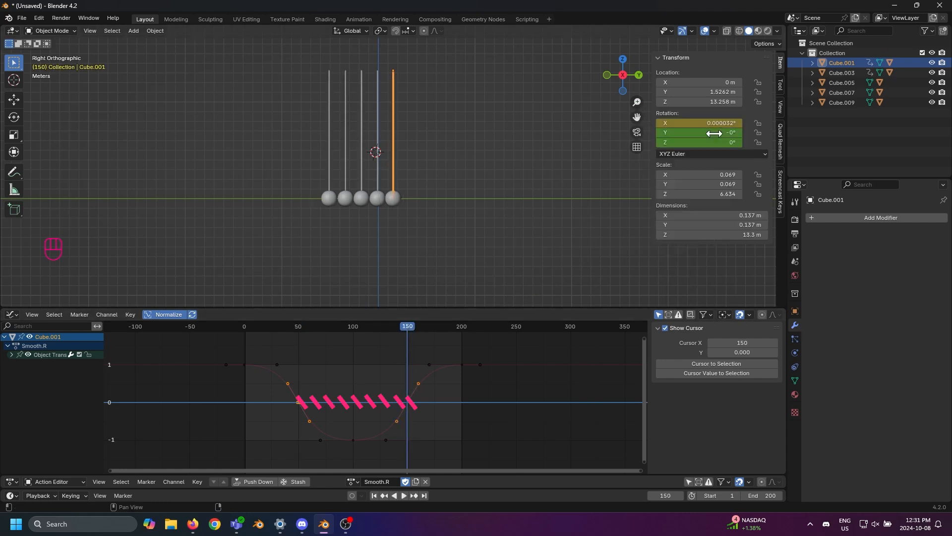
- Delete the Smooth.R keyframe at frame 100, at the lowest point of the rotation curve
drag(305, 432, 417, 452)
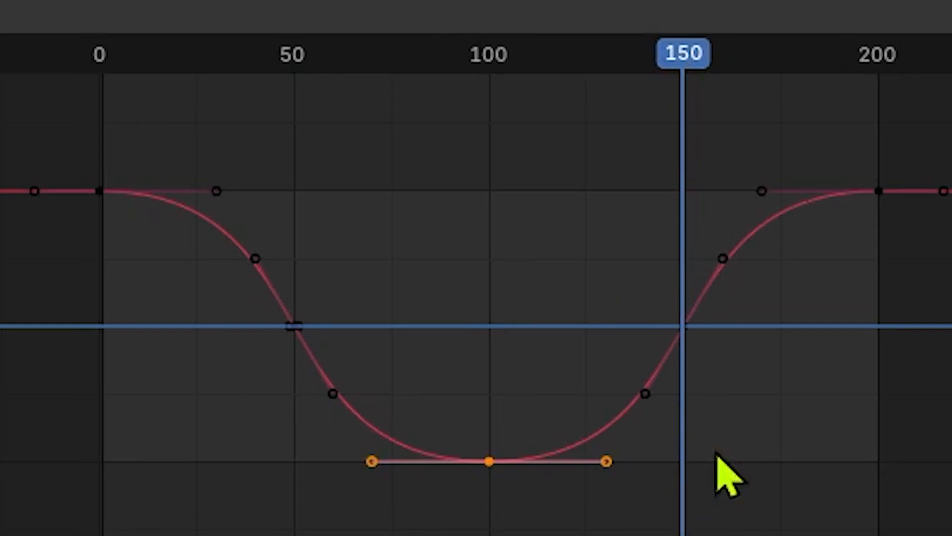
right_click(360, 399)
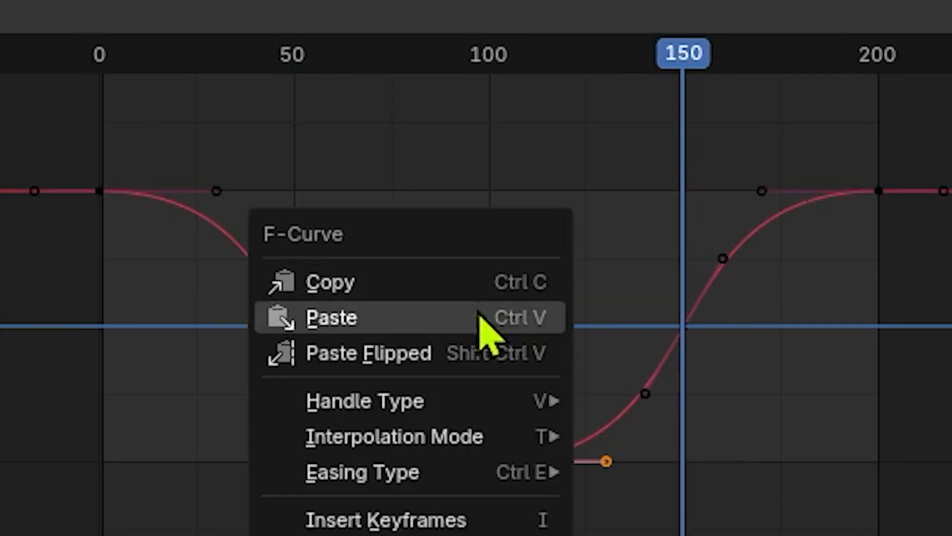
key(x)
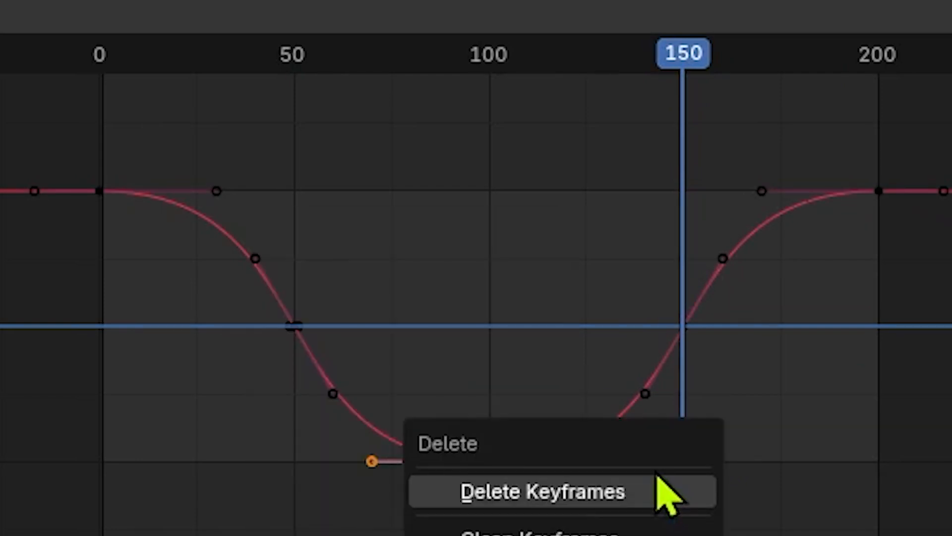
click(608, 490)
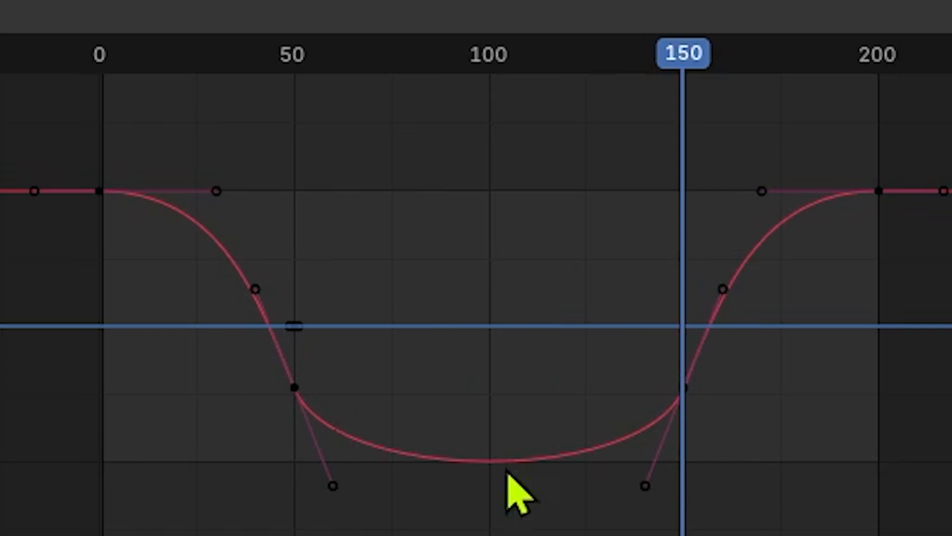
- Collapse the right handle of the Smooth.R curve's frame 50 keyframe by scaling it to 0
click(507, 469)
click(292, 381)
click(386, 422)
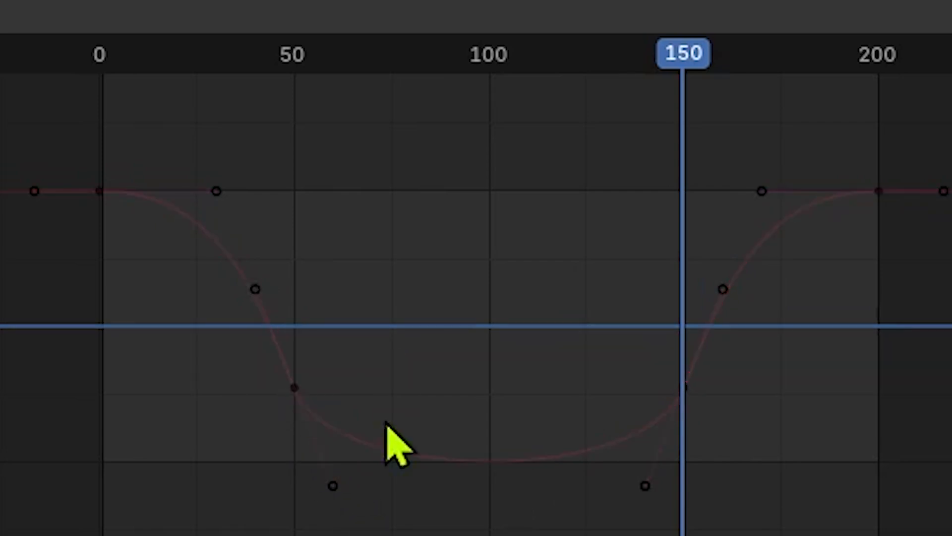
click(342, 489)
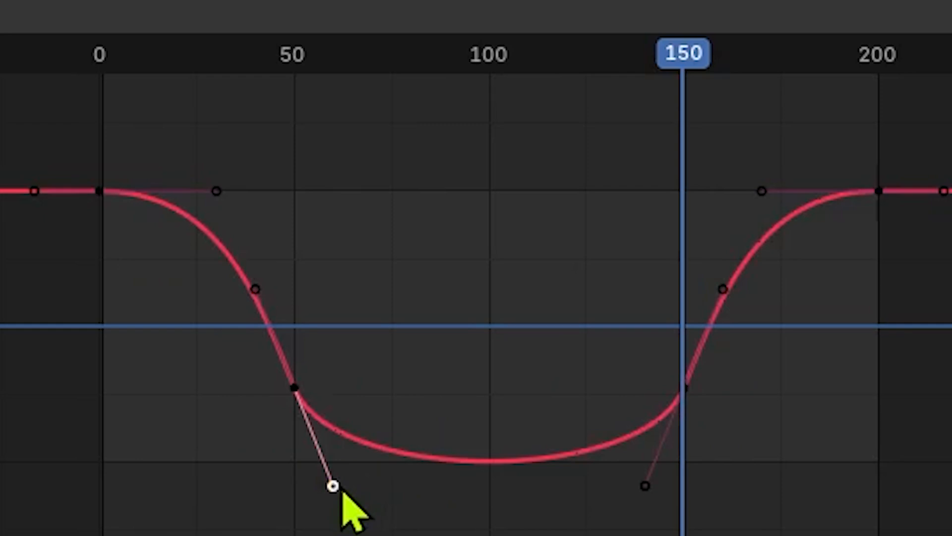
key(s)
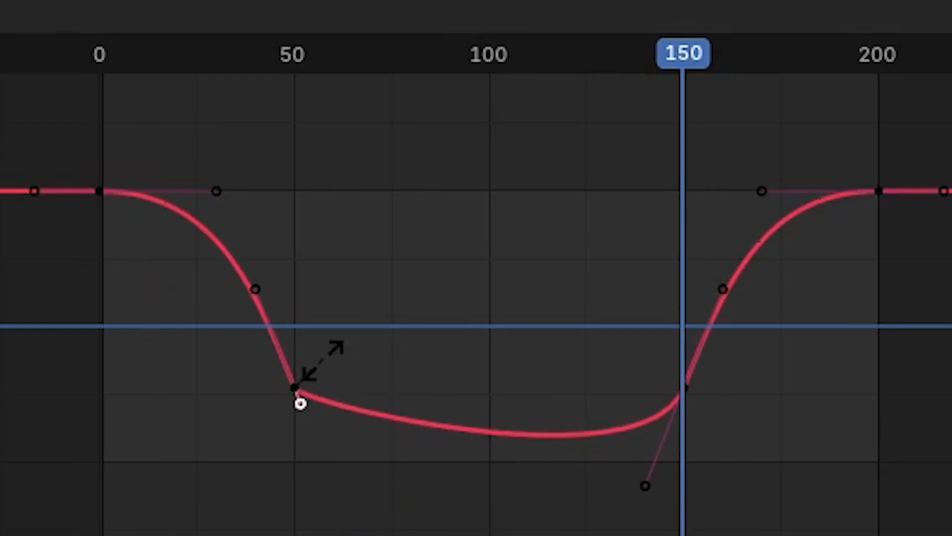
key(0)
key(Return)
click(629, 507)
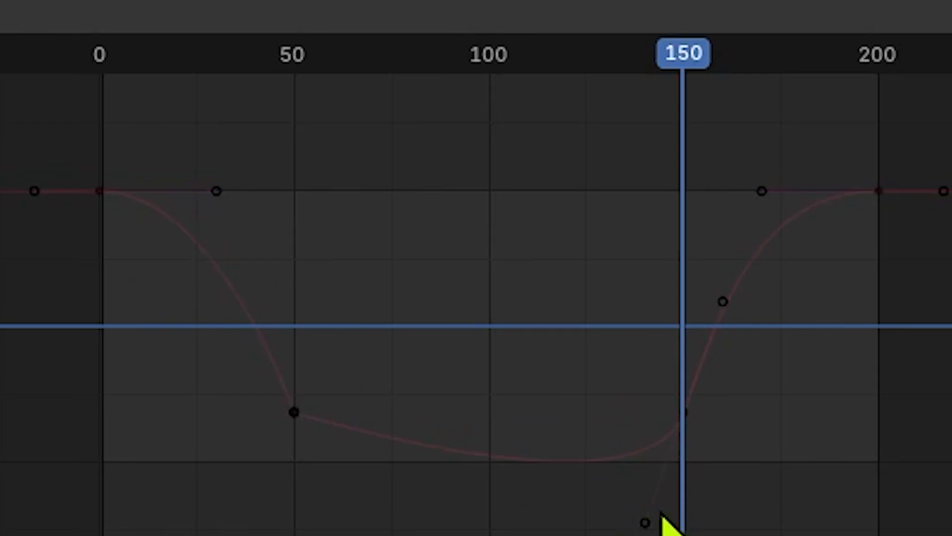
- Try to scale the left handle of the Smooth.R curve's frame 150 keyframe to 0 along X only
click(647, 510)
key(s)
key(x)
key(0)
key(Return)
key(ctrl+z)
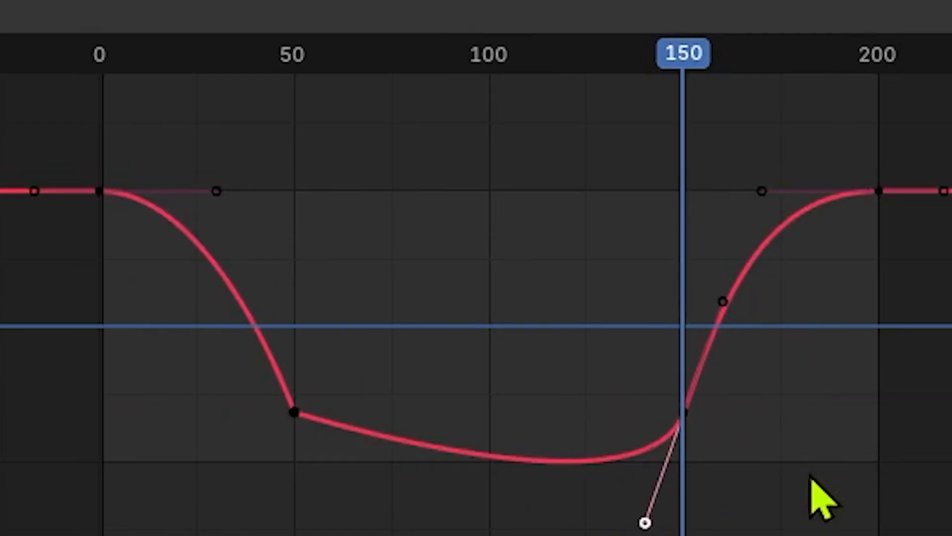
- Scale the left handle of the frame 150 keyframe to 0 to flatten the curve between frames 50 and 150
key(s)
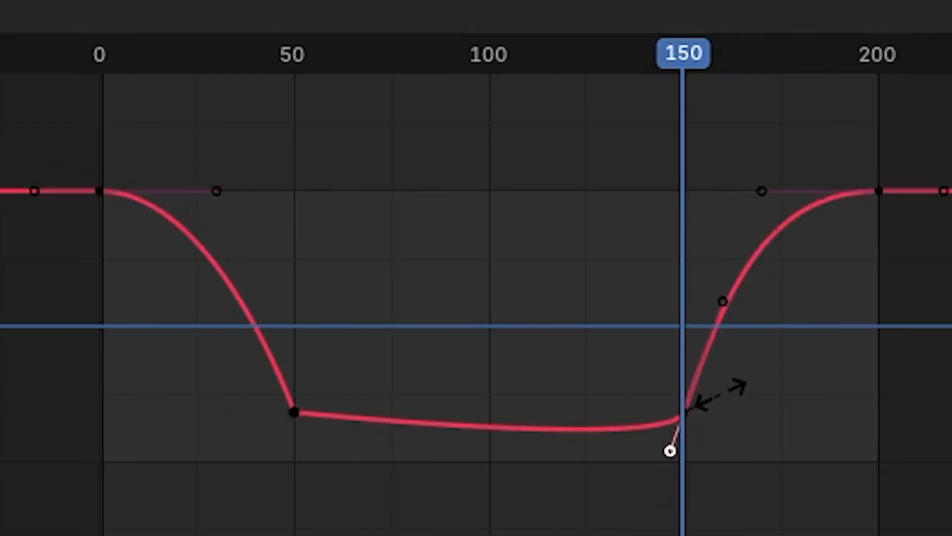
key(0)
key(KP_Enter)
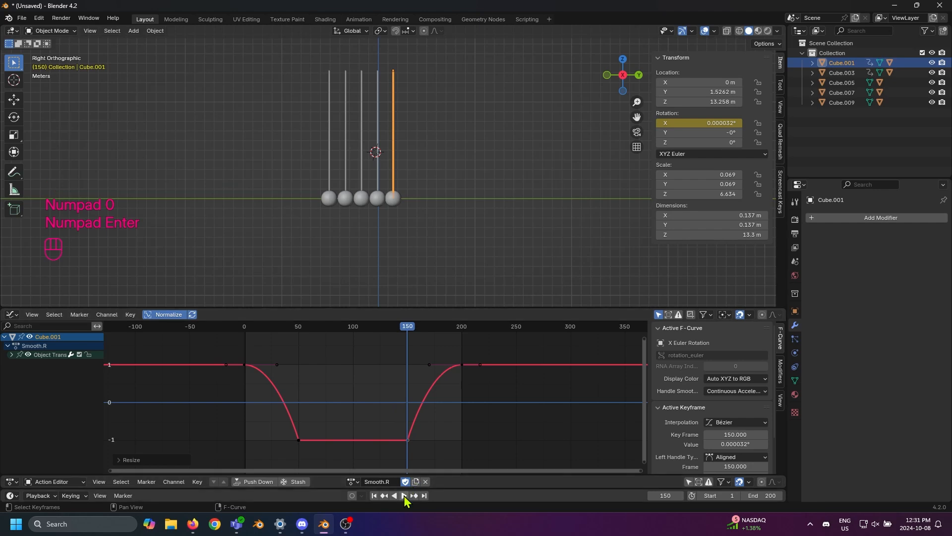
- Play the animation to check the Smooth.R pendulum's swing and rest
click(405, 496)
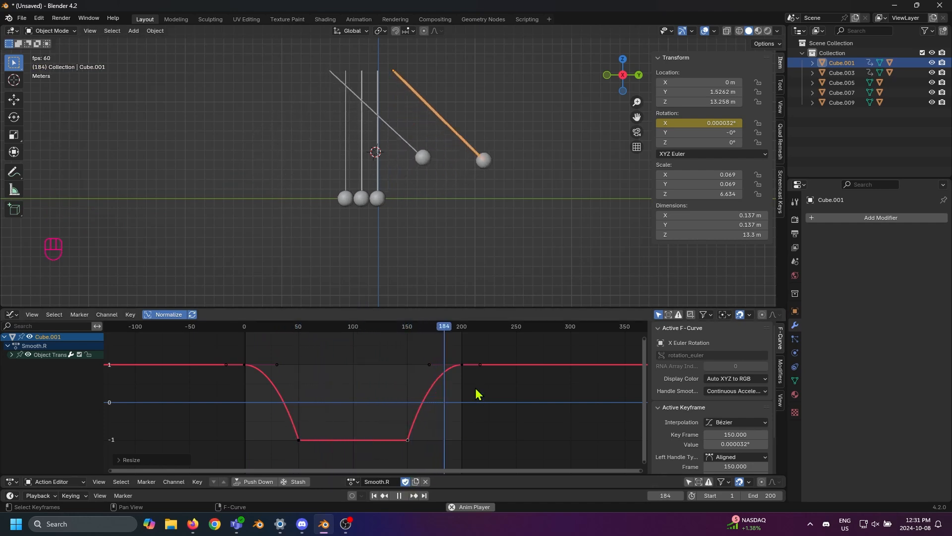
key(KP_Enter)
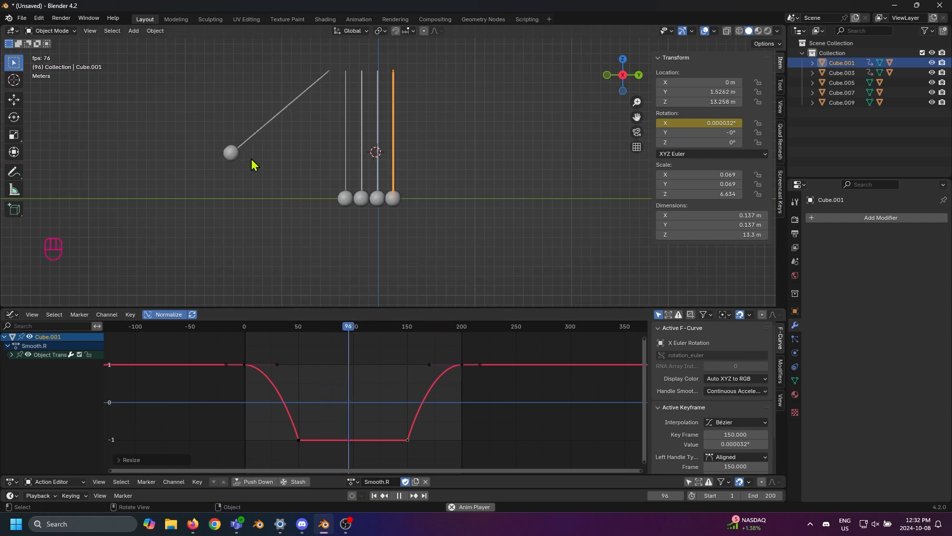
- Insert a single keyframe for the left end pendulum's X rotation at frame 50 in its Smooth.L action
click(269, 147)
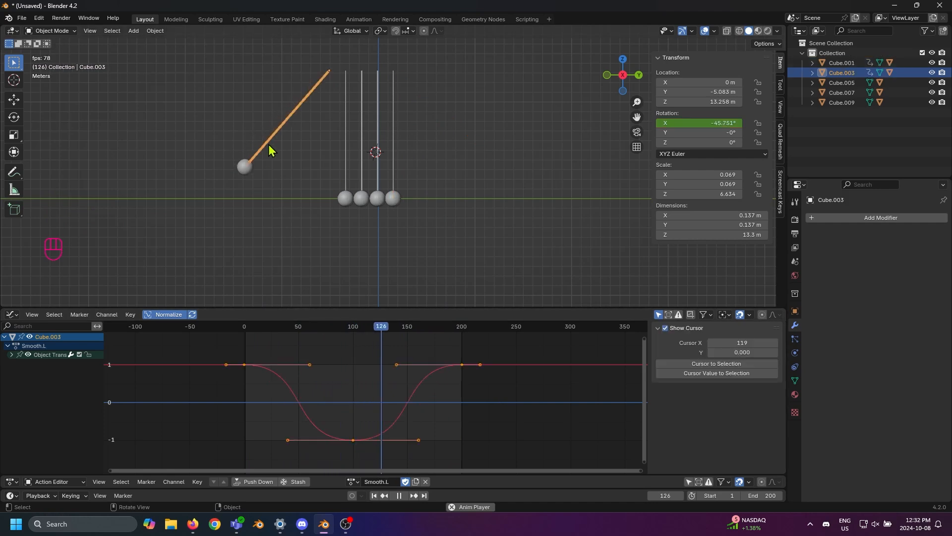
click(399, 495)
key(space)
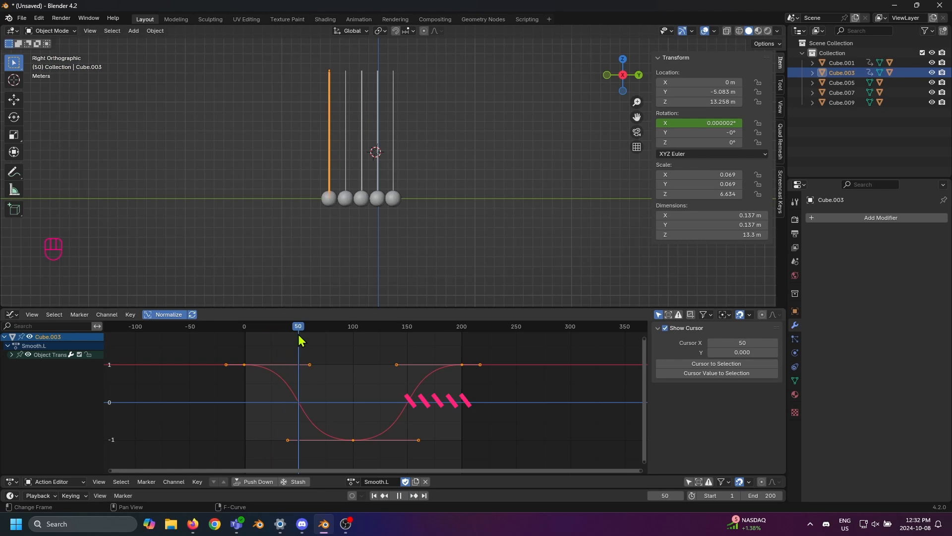
drag(322, 345, 452, 355)
click(277, 332)
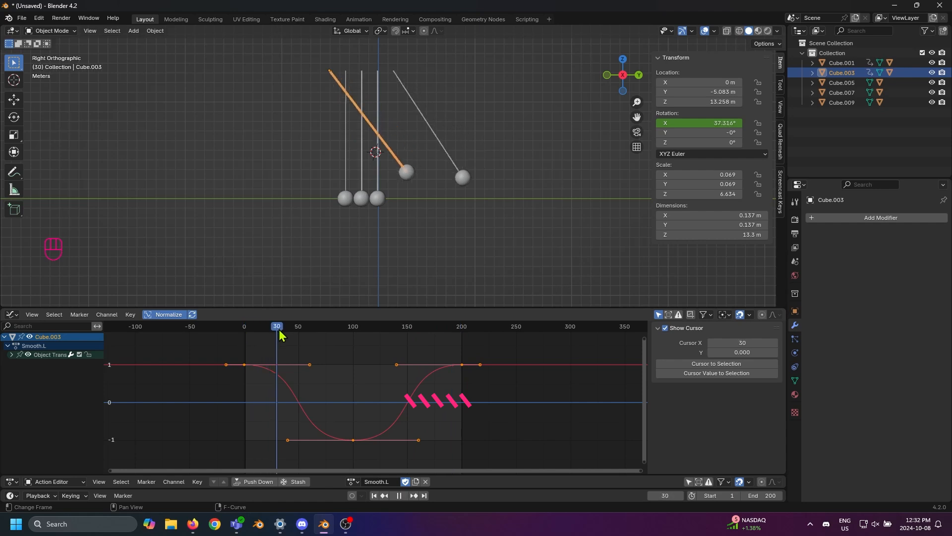
drag(280, 335, 303, 338)
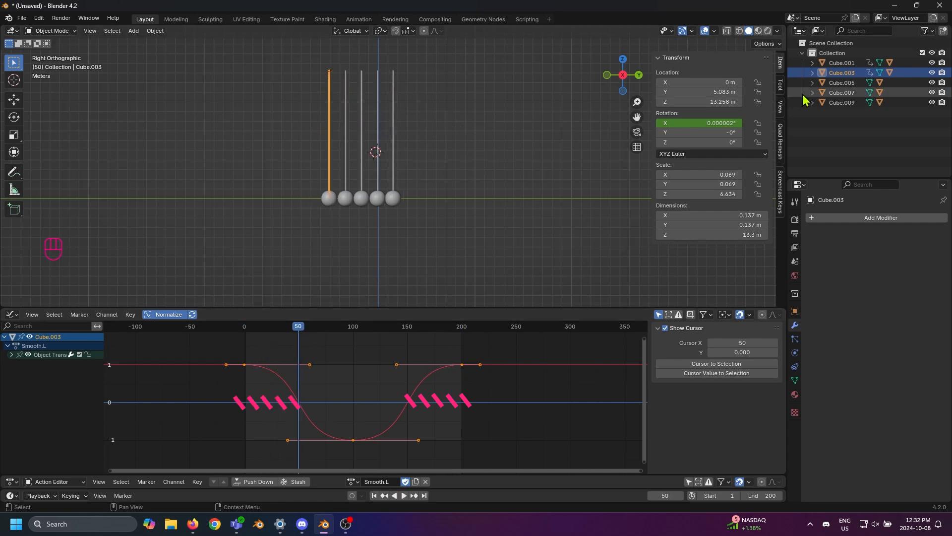
right_click(705, 123)
click(702, 138)
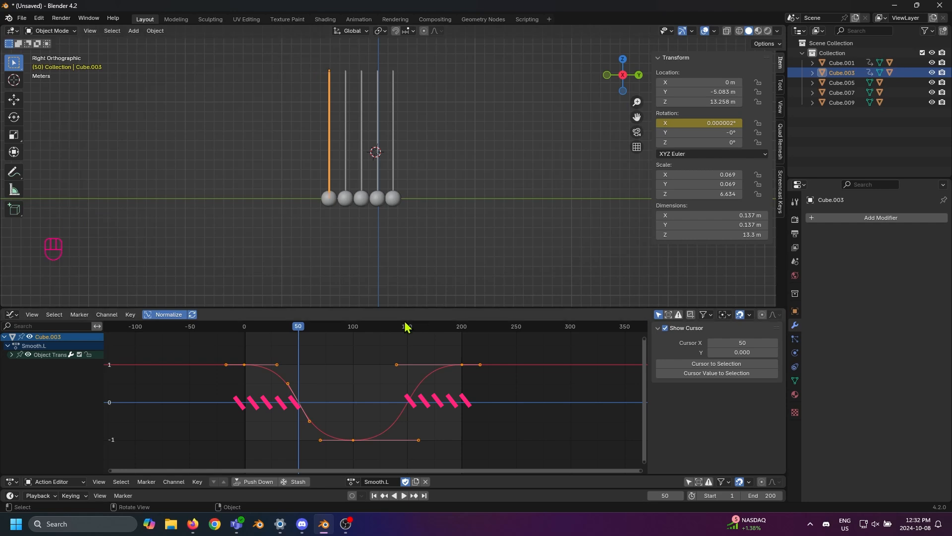
- Insert a single X rotation keyframe for the left end pendulum at frame 150
drag(406, 327, 409, 331)
right_click(727, 125)
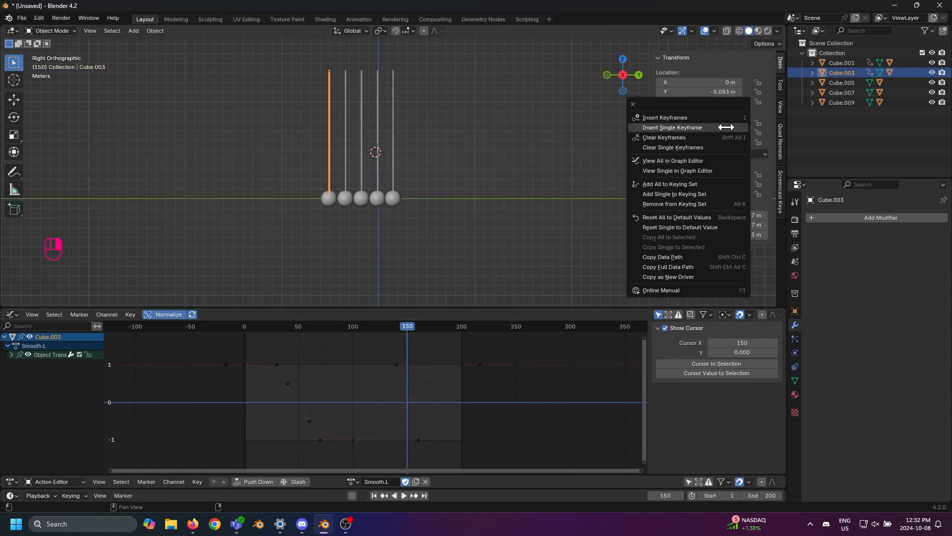
click(726, 127)
- Delete the Smooth.L keyframes at frames 0 and 200, and play the animation to check the alternating swings
drag(426, 348, 538, 375)
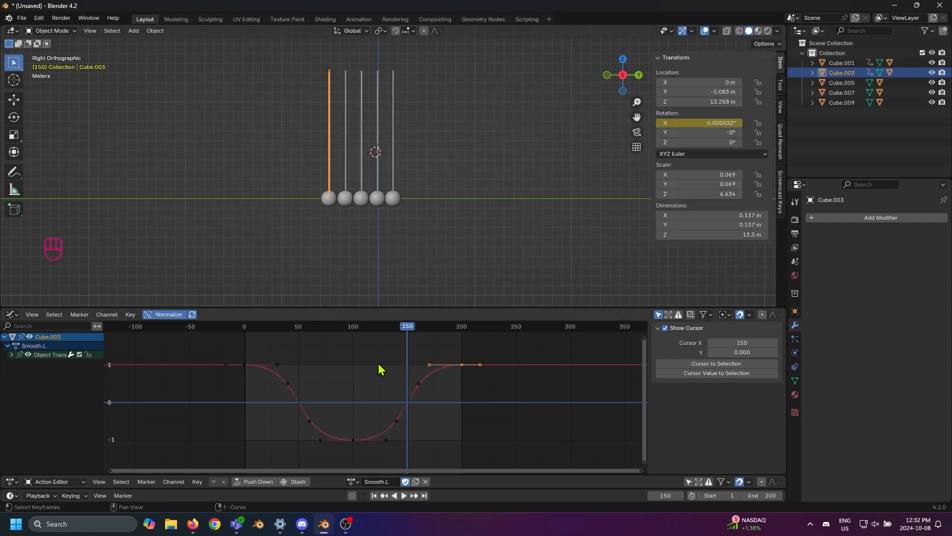
drag(266, 357, 527, 376)
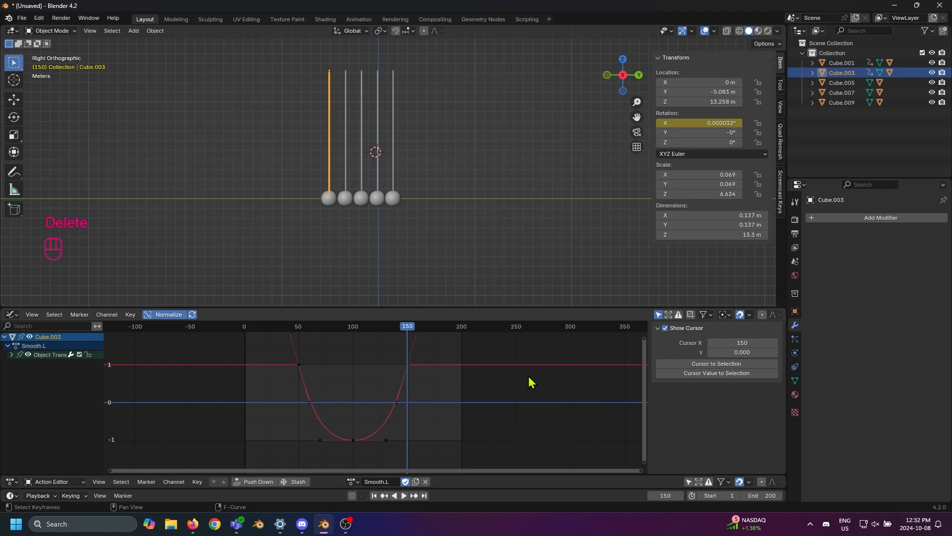
drag(409, 333, 241, 338)
click(401, 496)
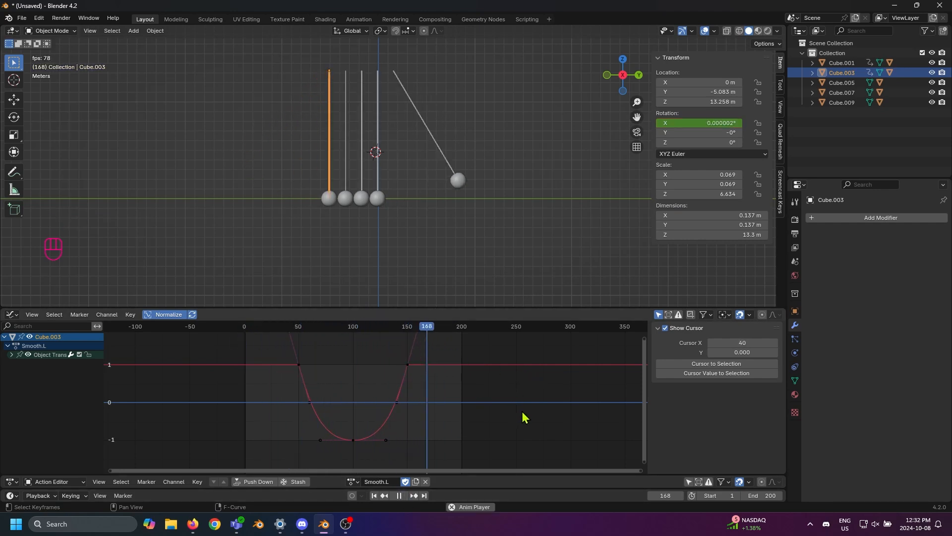
- Build a large backdrop from a plane behind the pendulums and bevel its fold edge with 5 segments
click(492, 226)
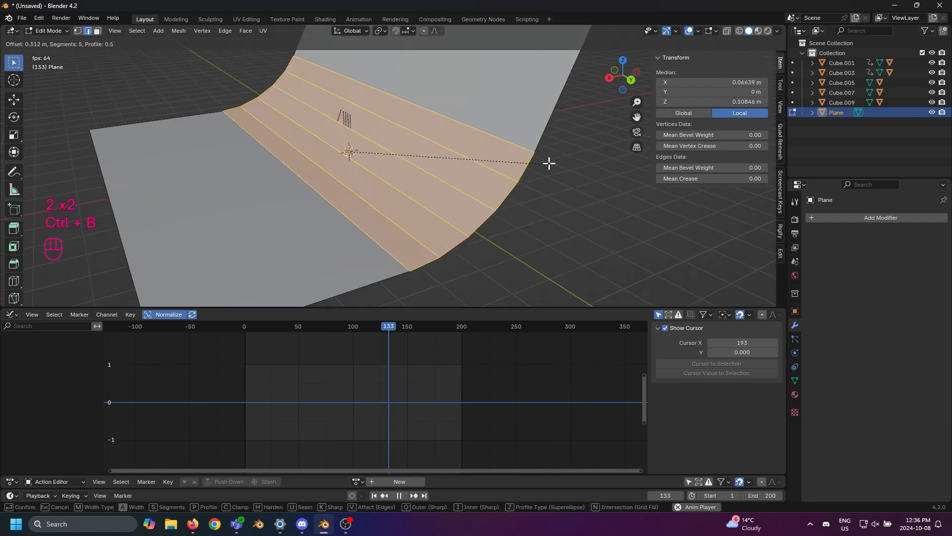
- Add a camera to the scene and align it to the current view of the cradle
key(shift+a)
click(442, 255)
key(ctrl+alt+KP_0)
- Frame the cradle with the camera by moving it to about 3.45 m in Z, rotating it to about 88.2° around Z, and shifting it along Y and X
key(g)
key(z)
click(506, 165)
key(r)
key(z)
click(508, 123)
key(g)
key(y)
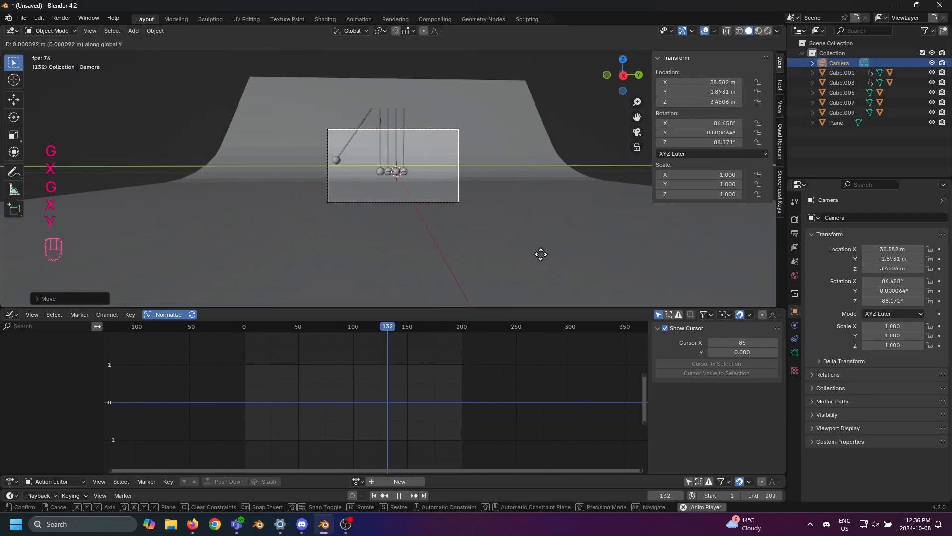
key(x)
key(x)
key(x)
key(x)
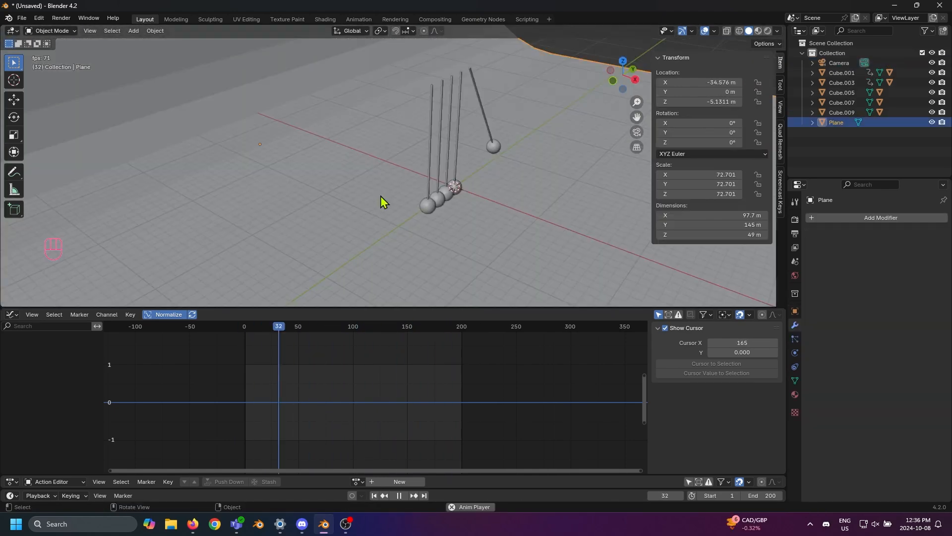
- In the Shading workspace, add a greyish-purple Emission node to the backdrop plane's Material.001 and connect it to the material output's Surface
click(325, 19)
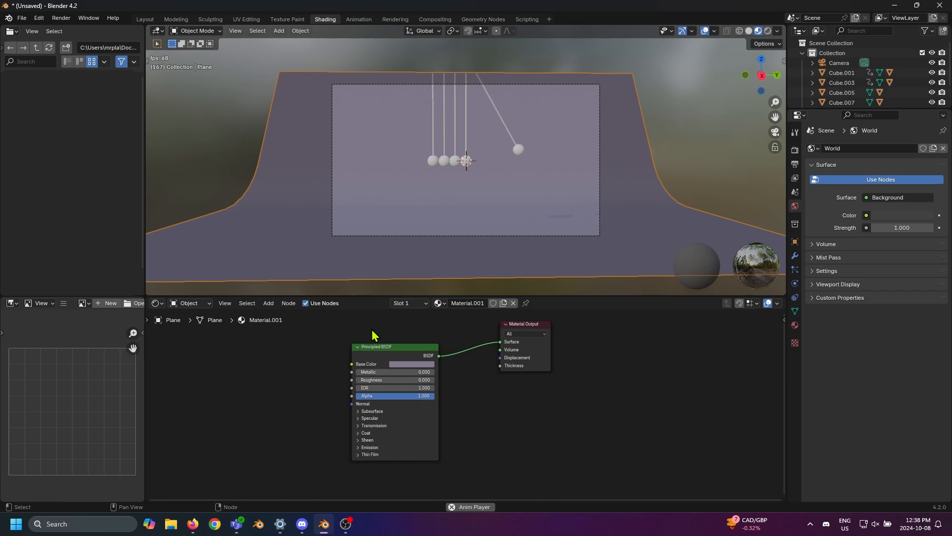
click(374, 343)
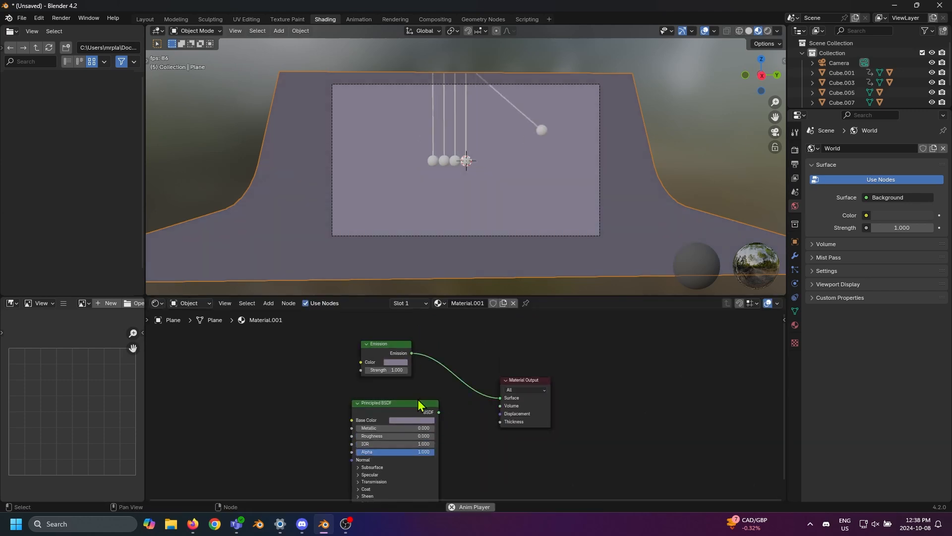